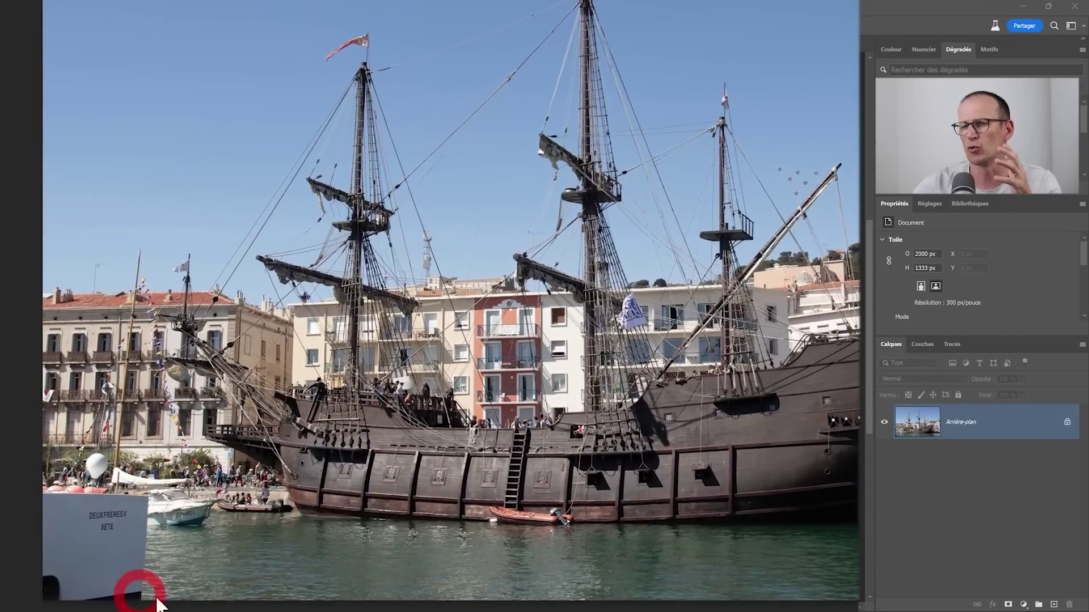
Lasso the white boat at lower left and erase it with an empty-prompt Generative Fill.
drag(139, 418, 157, 473)
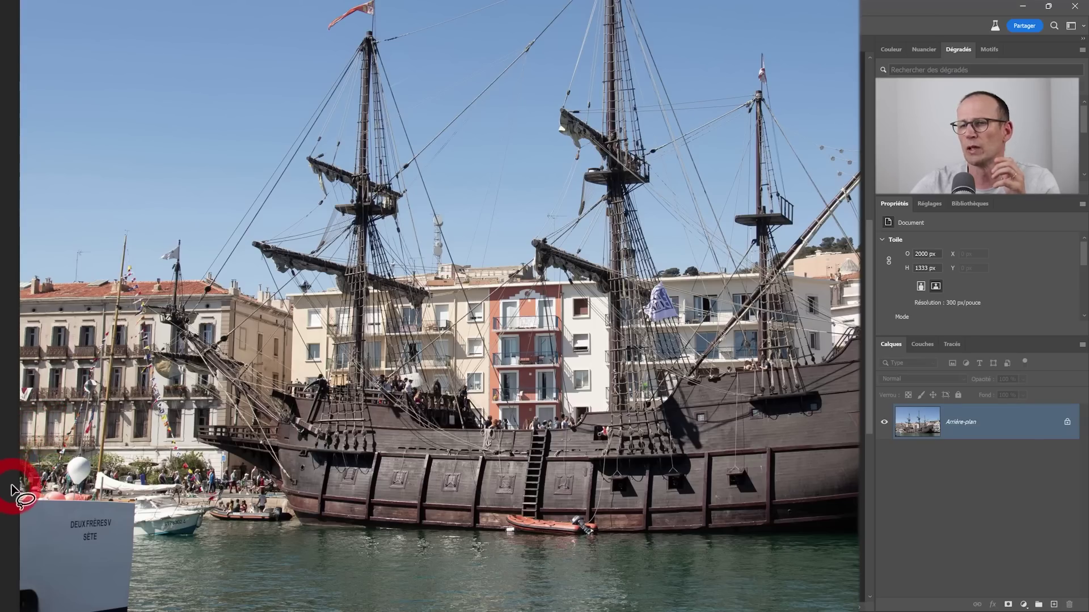
drag(142, 495, 140, 611)
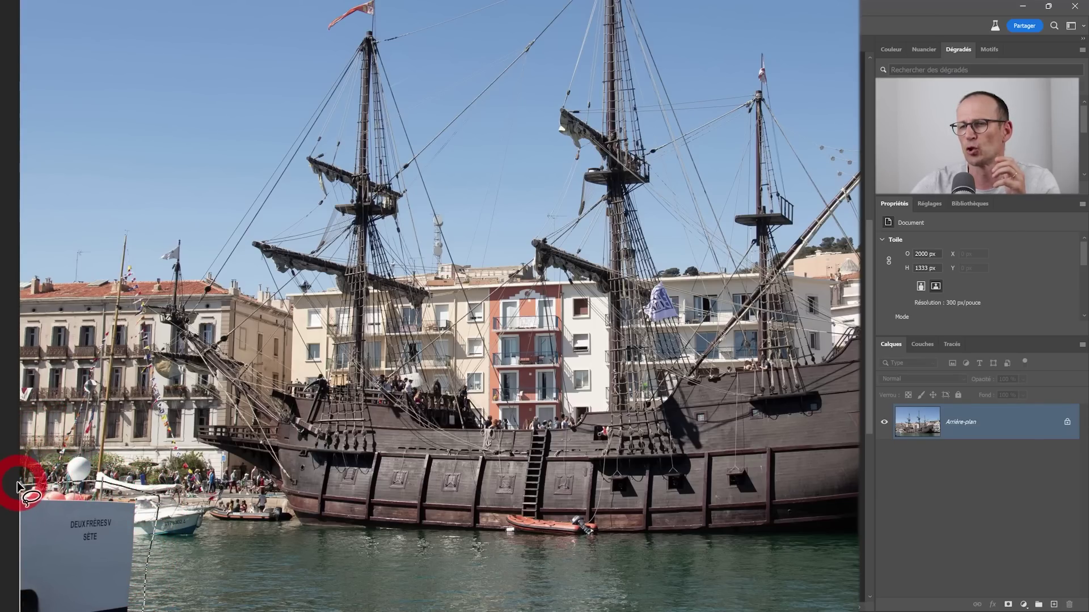
drag(20, 610, 22, 489)
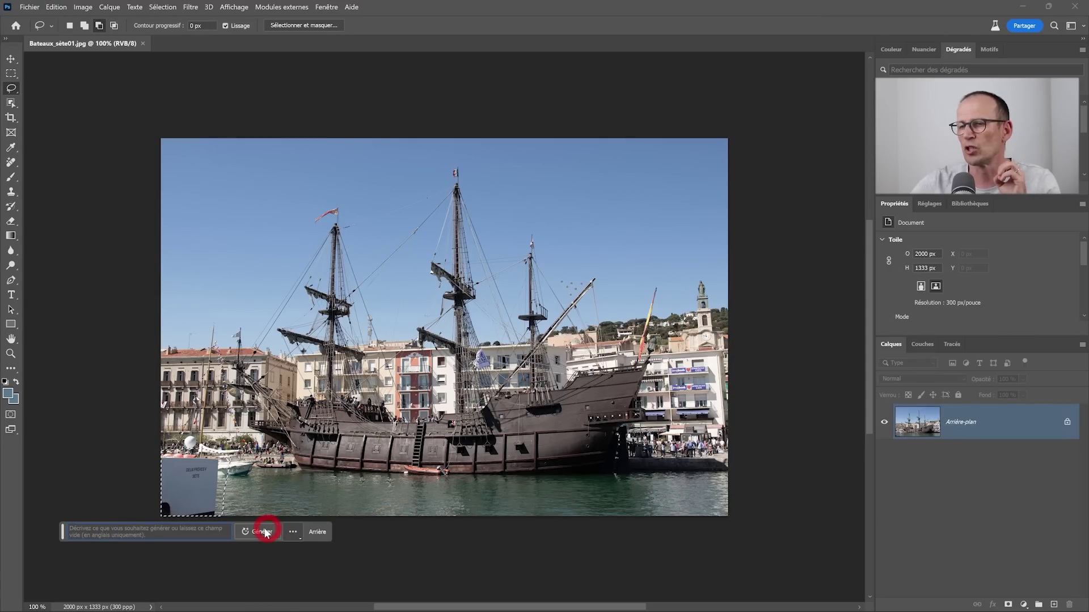
click(262, 531)
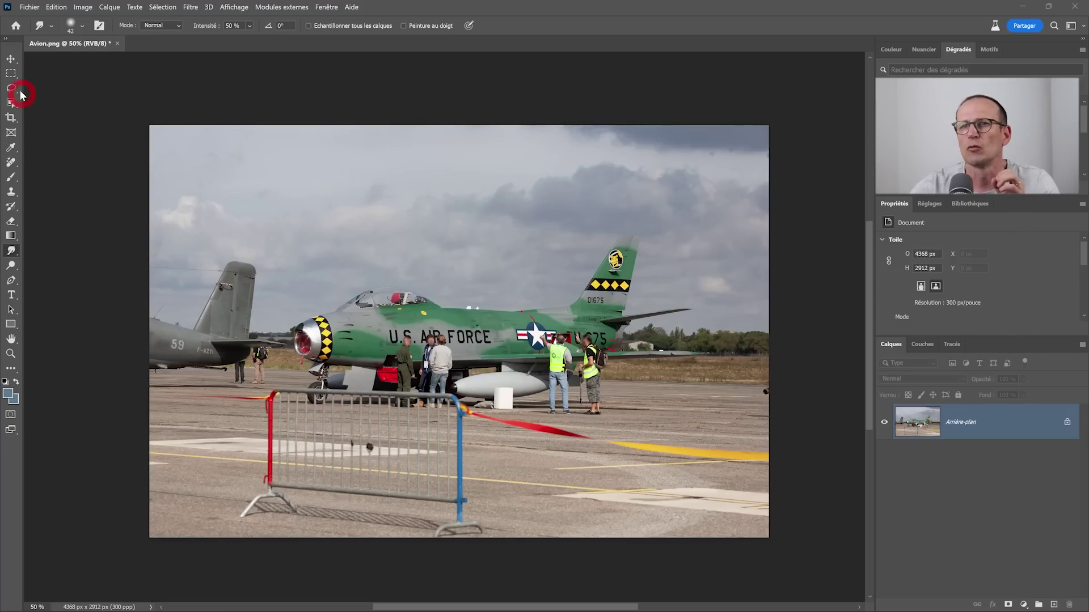
Lasso around the crowd barrier and remove it with an empty-prompt Generative Fill.
click(164, 357)
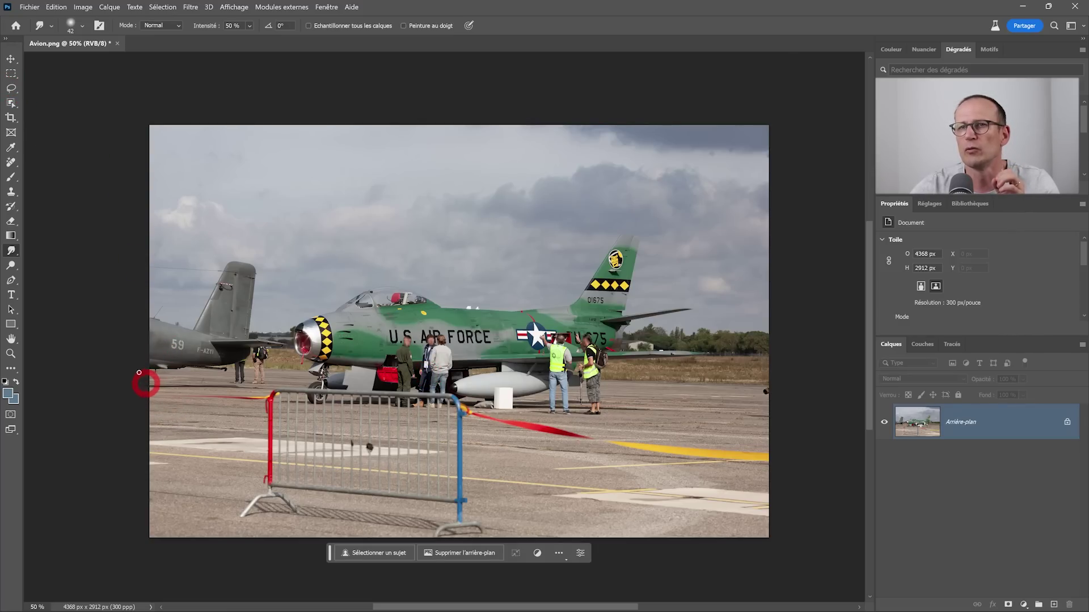
key(l)
mouse_move(169, 391)
mouse_down()
mouse_move(493, 537)
mouse_move(431, 549)
mouse_up()
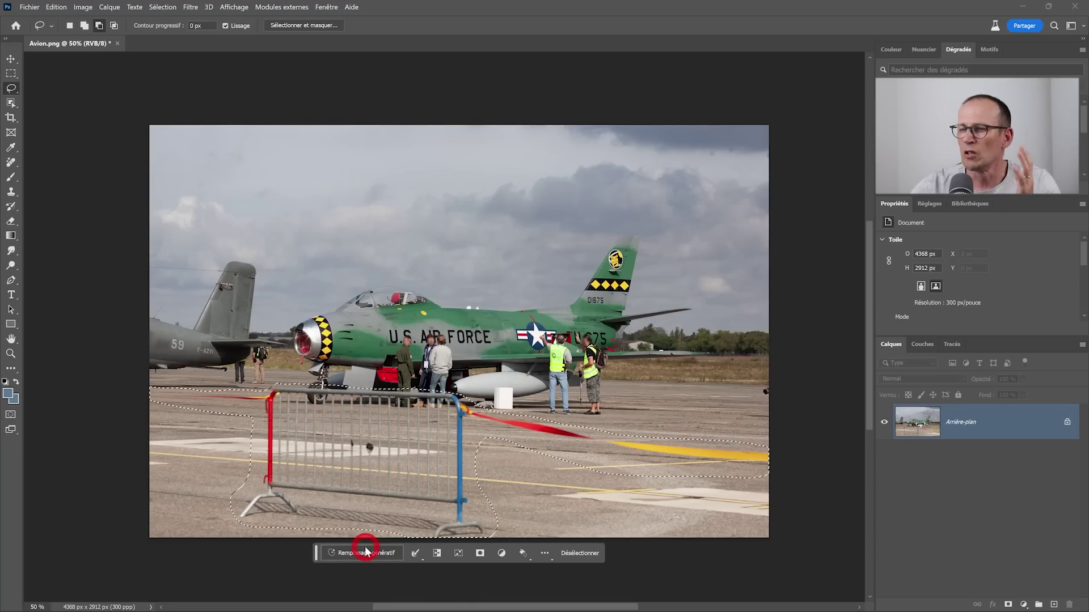
click(364, 553)
click(443, 553)
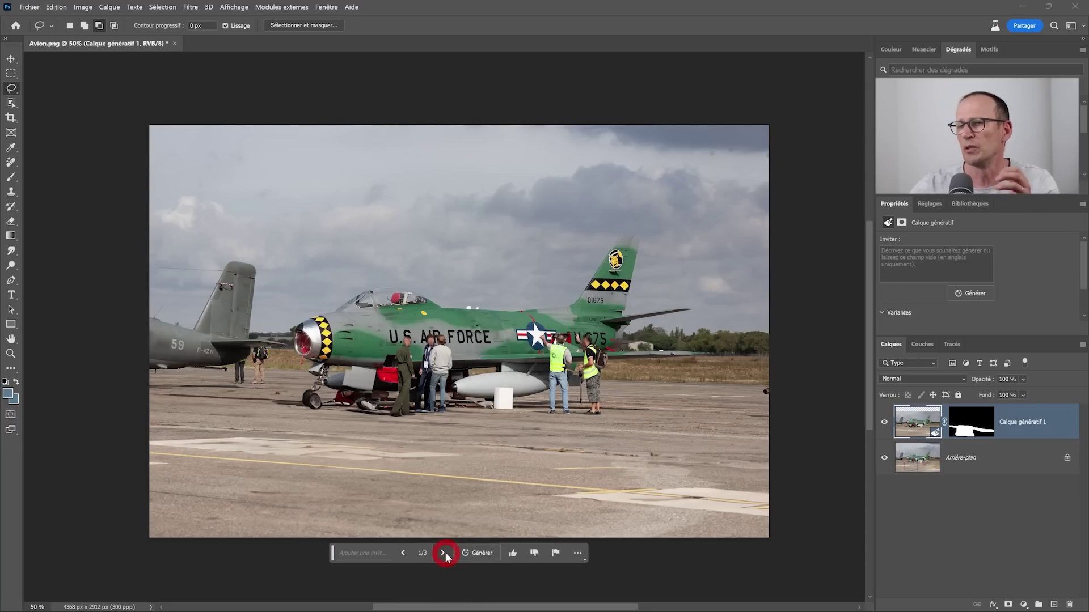
Browse and generate more barrier-free variants, then outline the nose landing gear area.
click(443, 553)
click(396, 478)
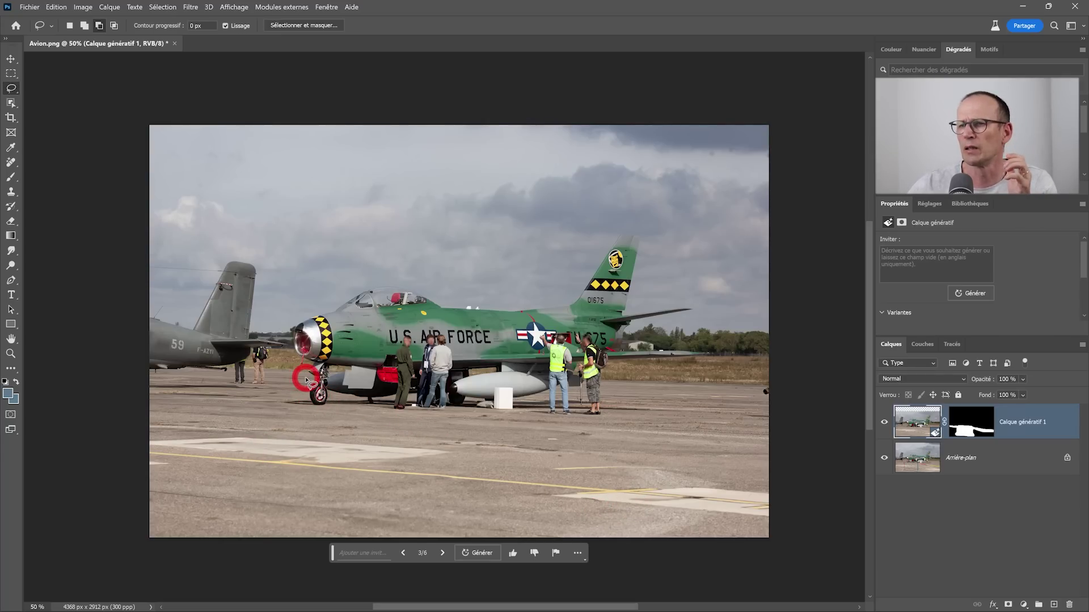
mouse_move(309, 376)
mouse_down()
mouse_move(333, 411)
mouse_move(306, 377)
mouse_up()
Generate a wheel under the jet's nose from the prompt 'wheel' and keep variant 2/3.
key(m)
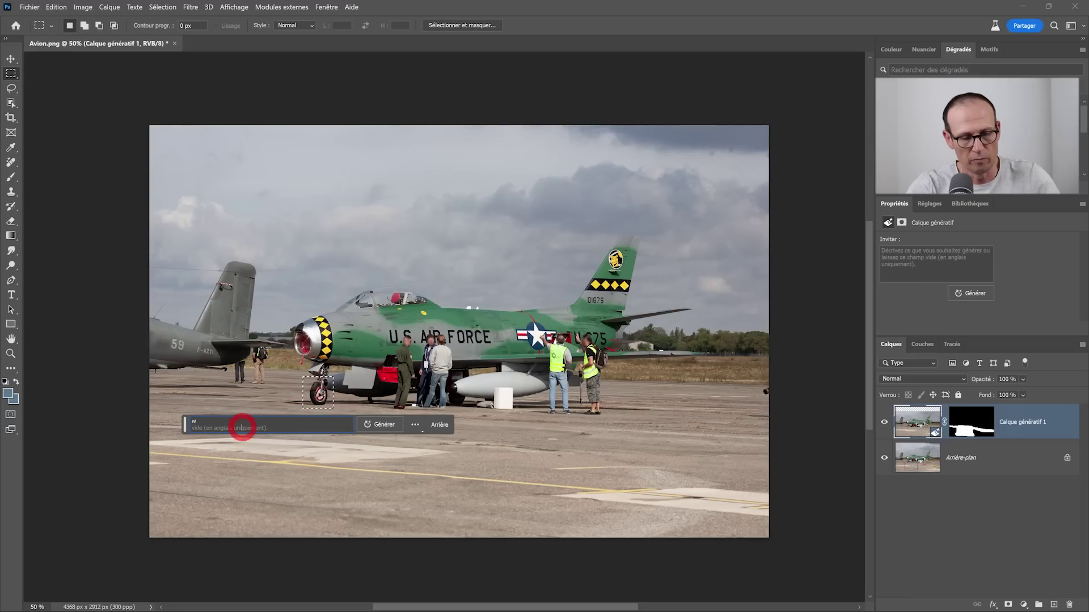
key(Return)
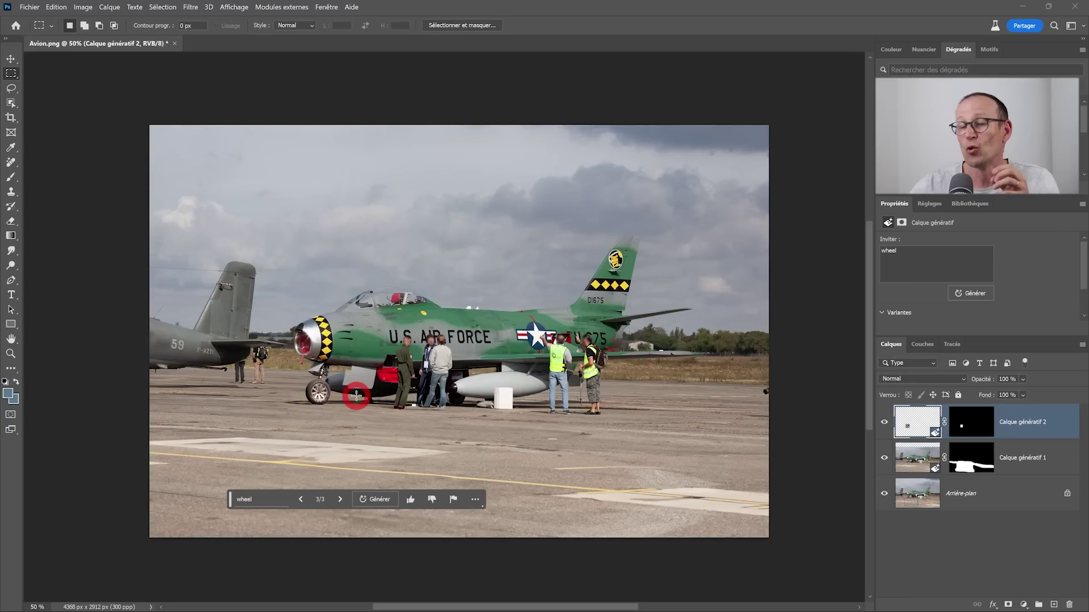
click(301, 499)
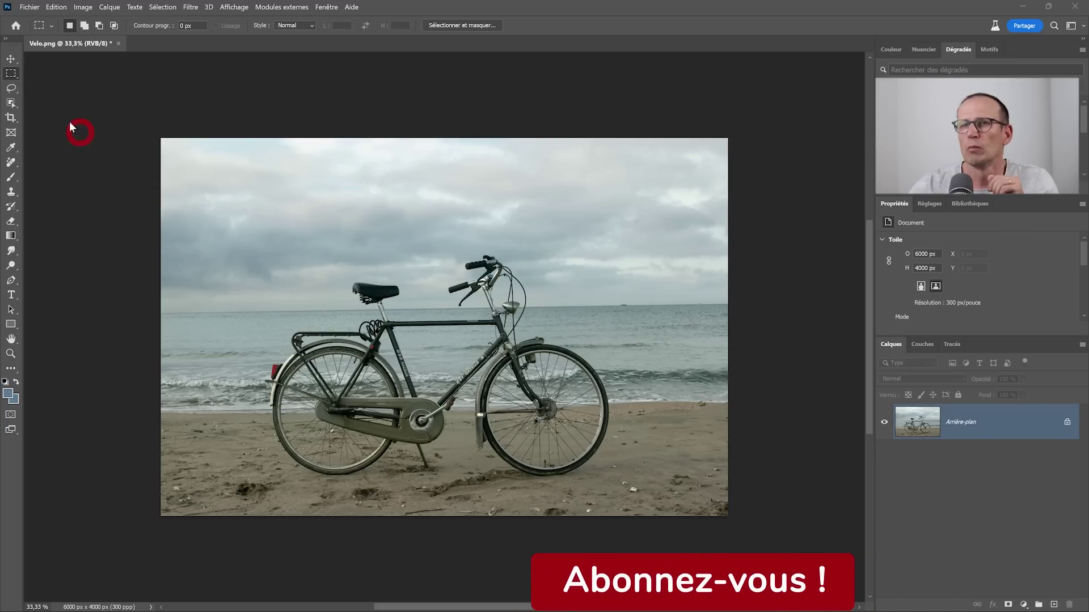
Marquee the beach bicycle and replace it with 'a mountain bike' via Generative Fill.
click(273, 267)
drag(255, 252, 625, 495)
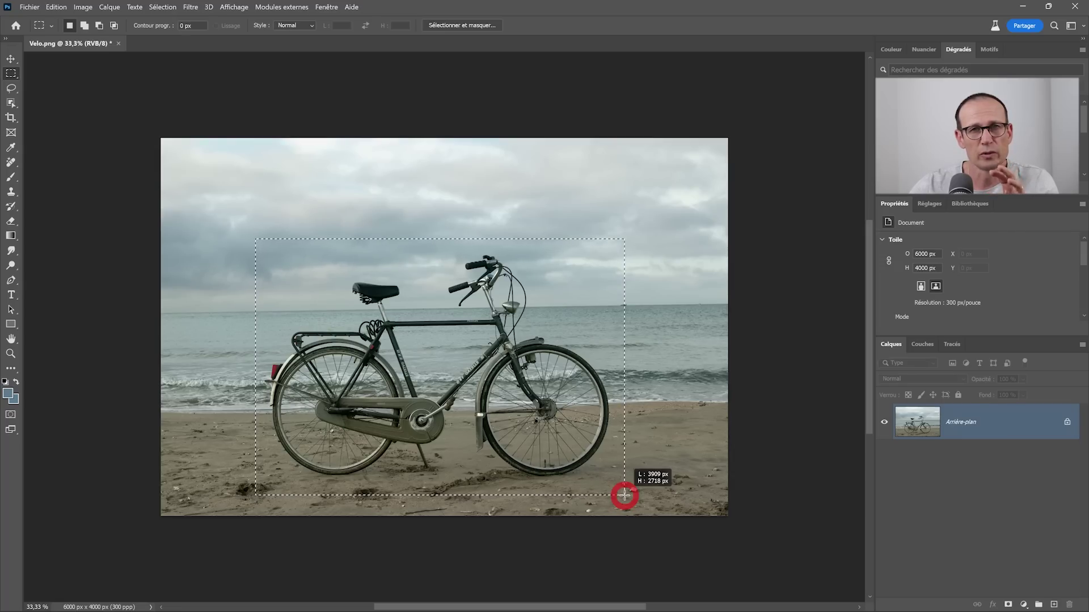
drag(624, 495, 625, 495)
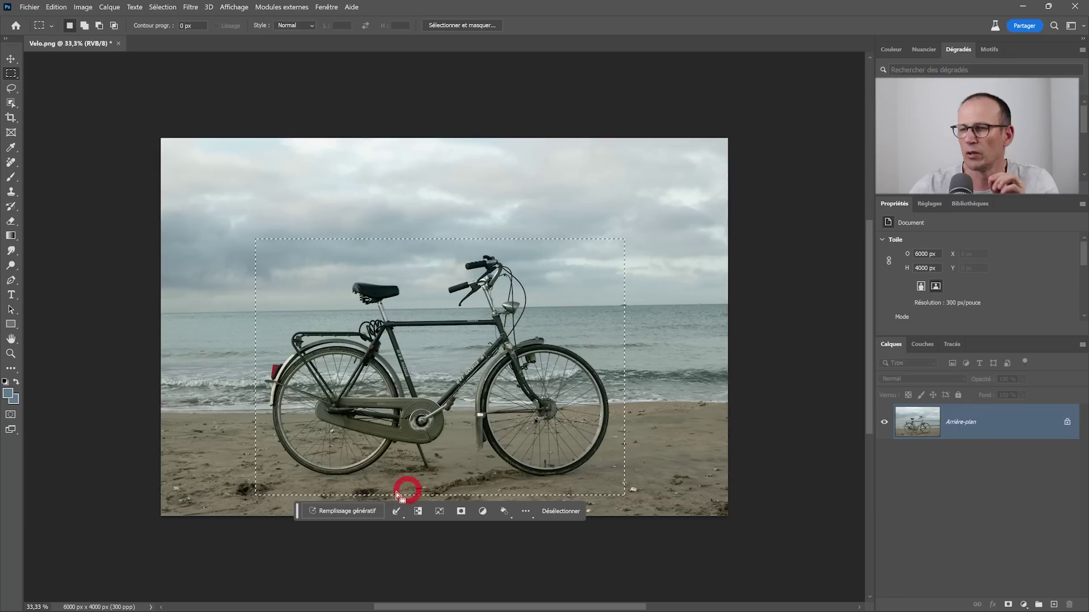
click(347, 511)
text(a mountain bike)
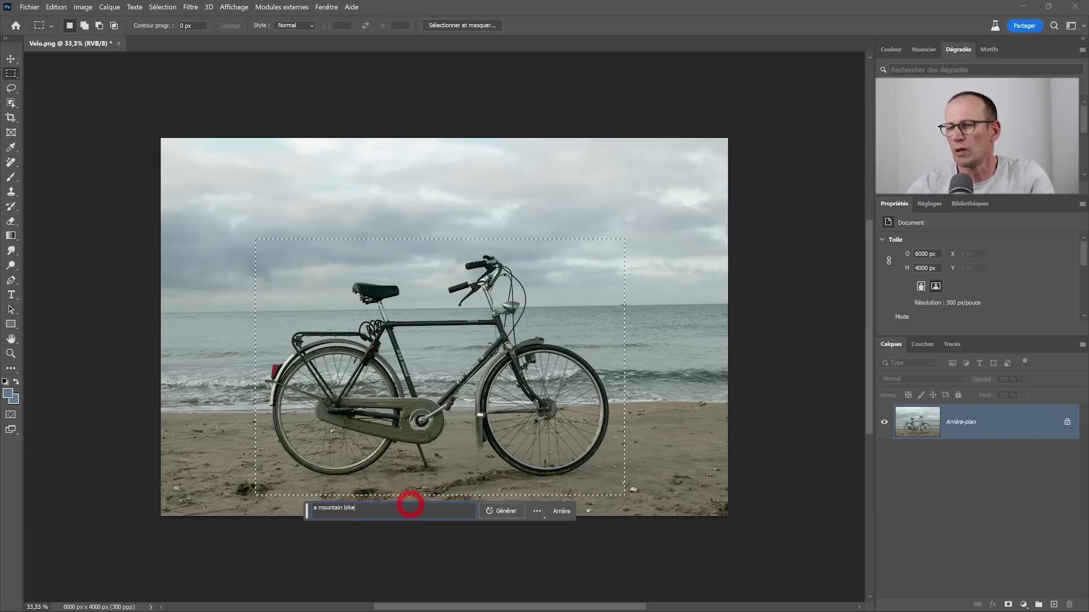
key(Return)
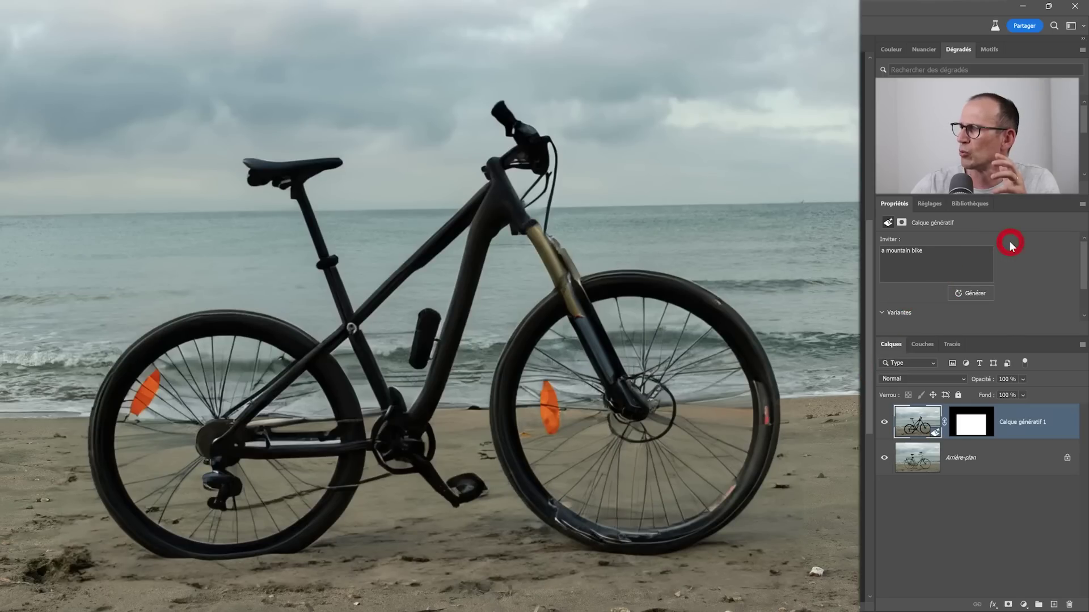
scroll(1019, 259, down, 2)
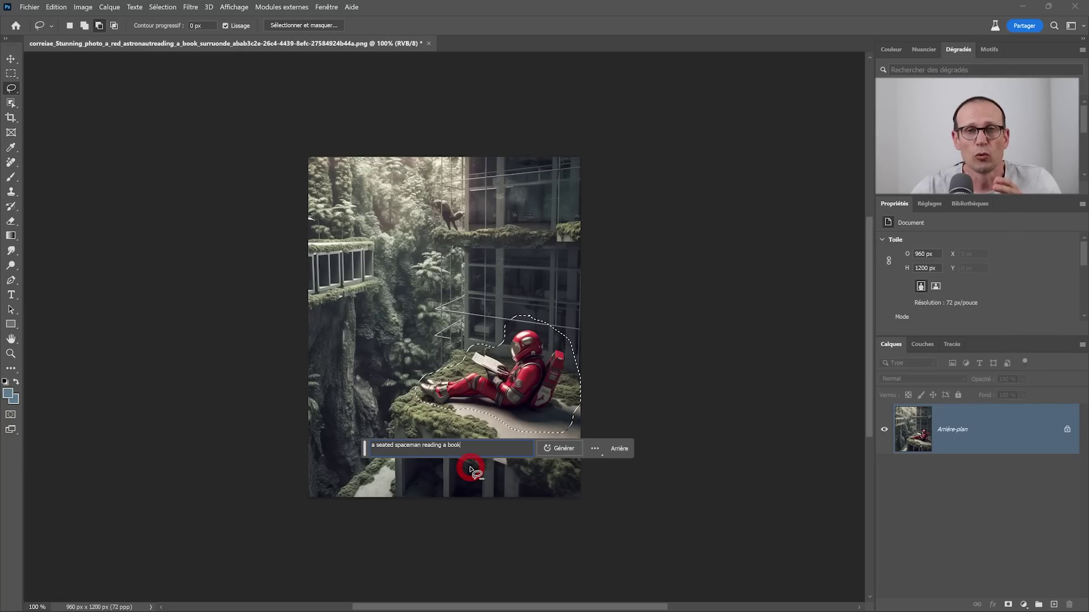
Generate the astronaut 'in a green space suit', browse its variants, then hide that layer.
text(in a green space suit)
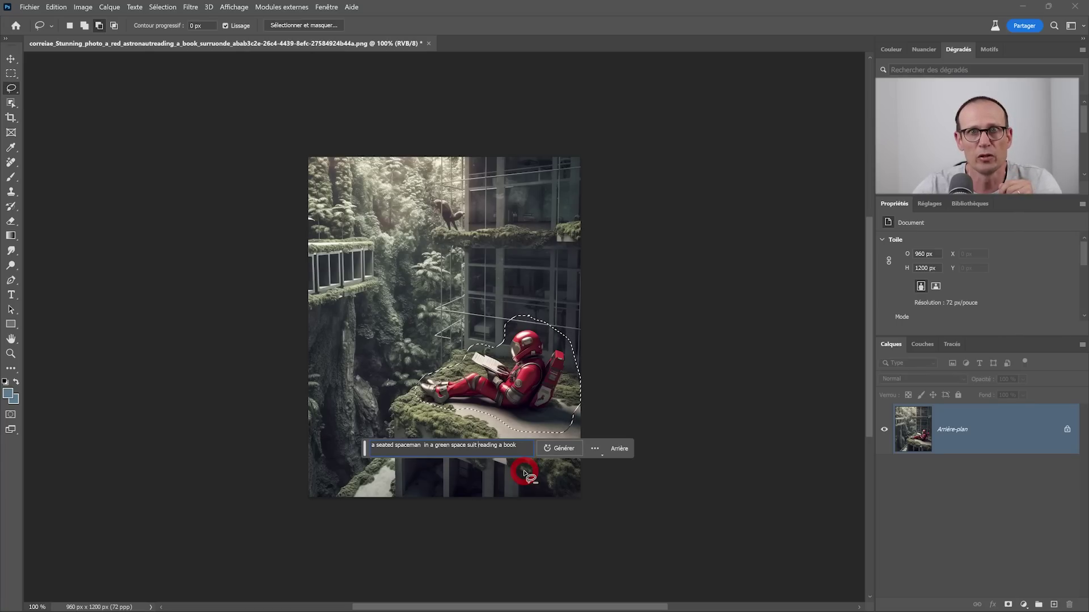
click(559, 449)
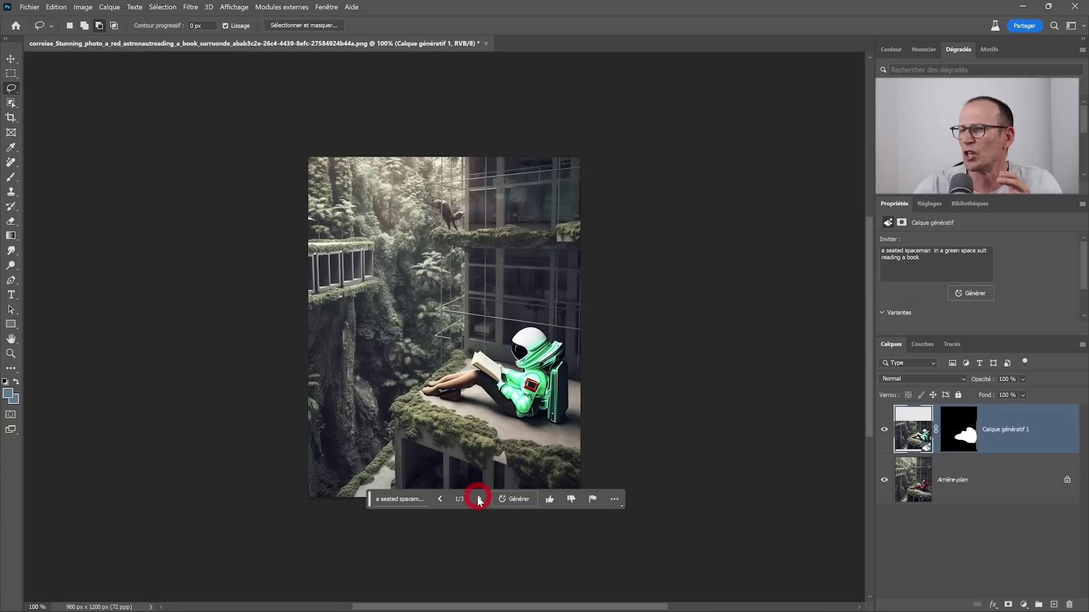
click(479, 499)
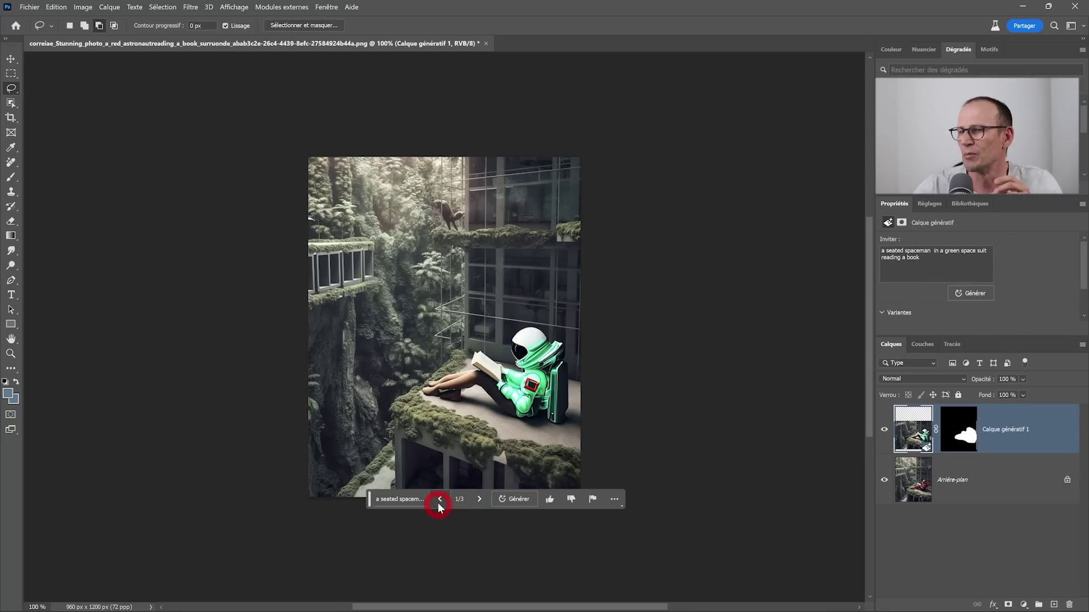
click(479, 500)
click(478, 499)
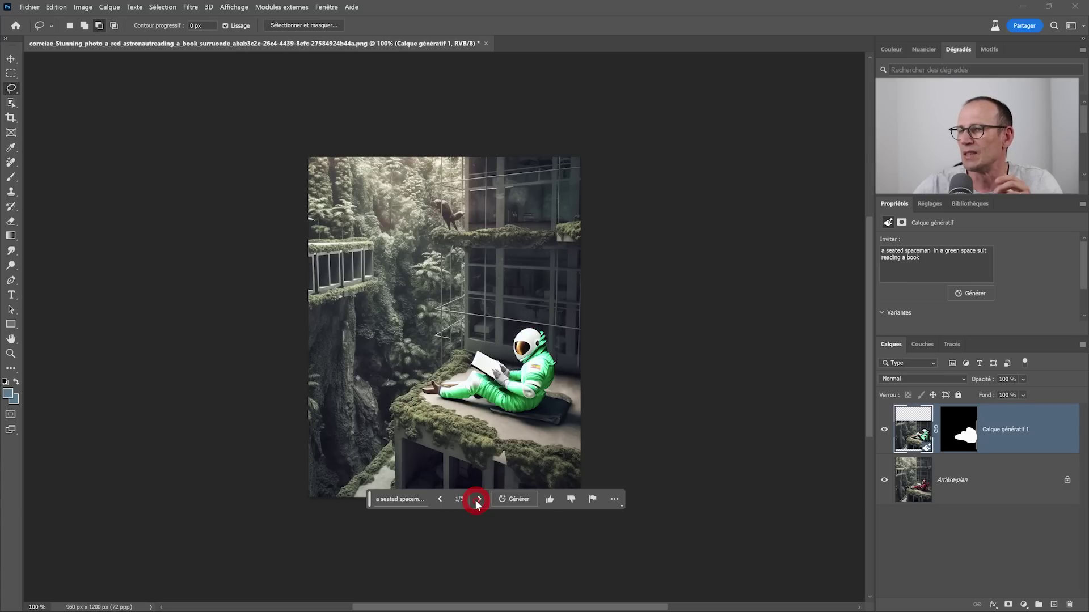
click(478, 499)
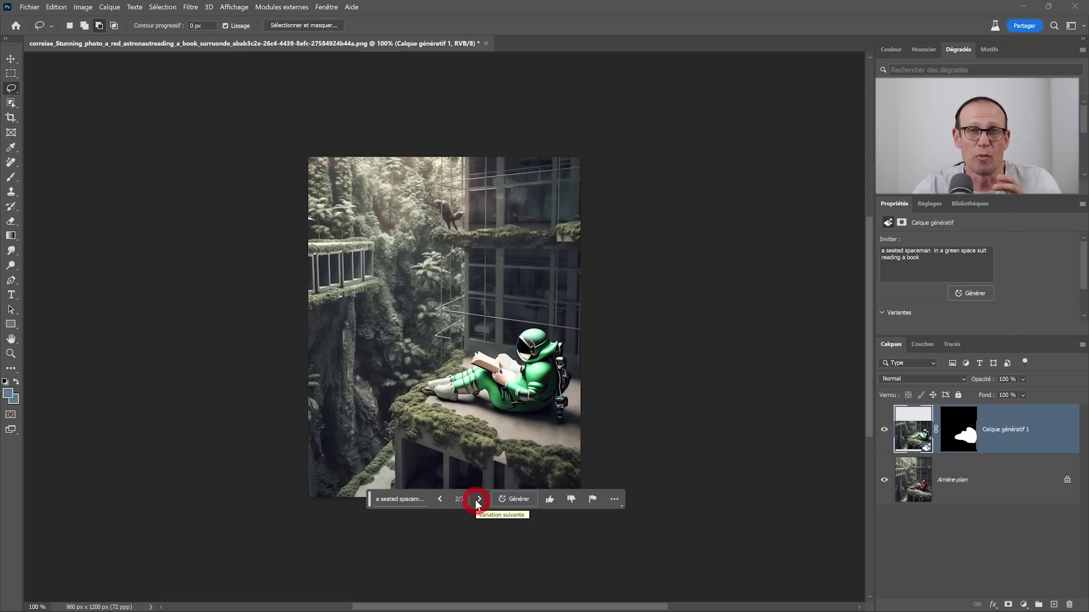
click(884, 432)
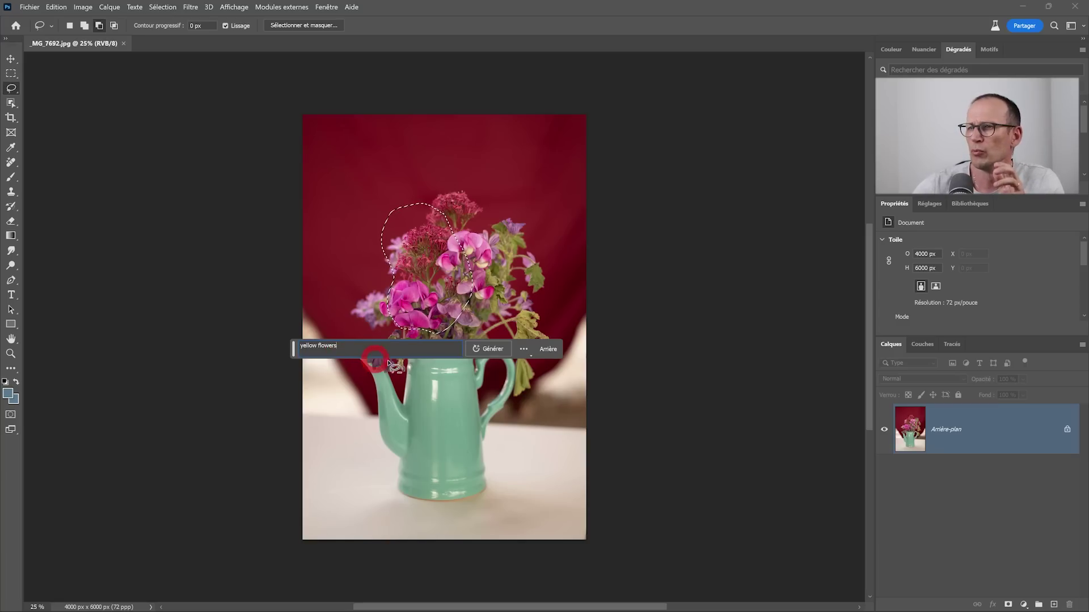
Generate 'yellow flowers' in the outlined bouquet area and keep variant 2 of 3.
drag(293, 349, 314, 524)
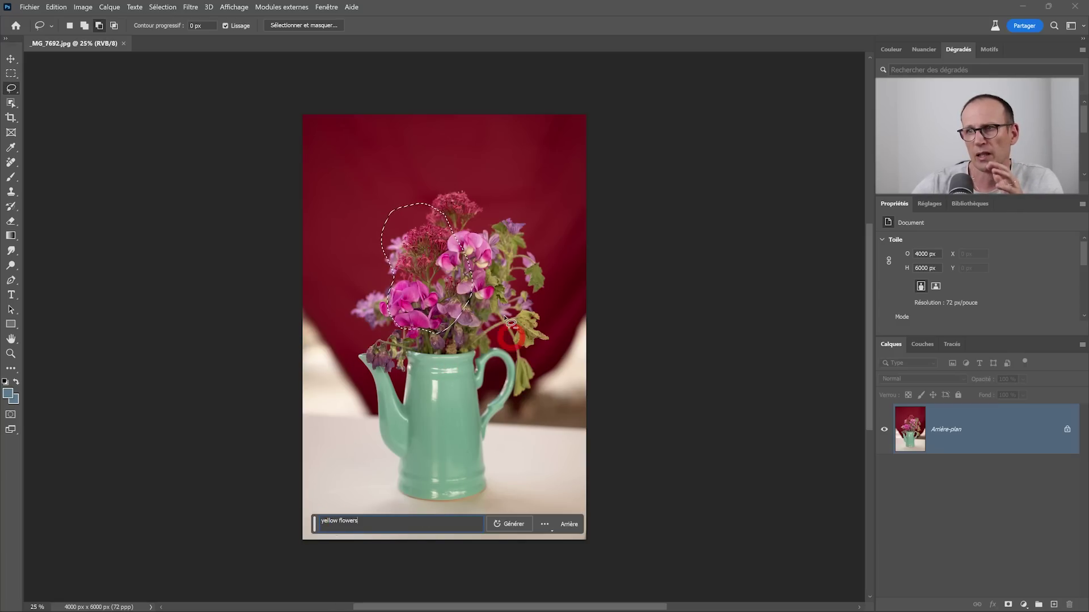
click(517, 529)
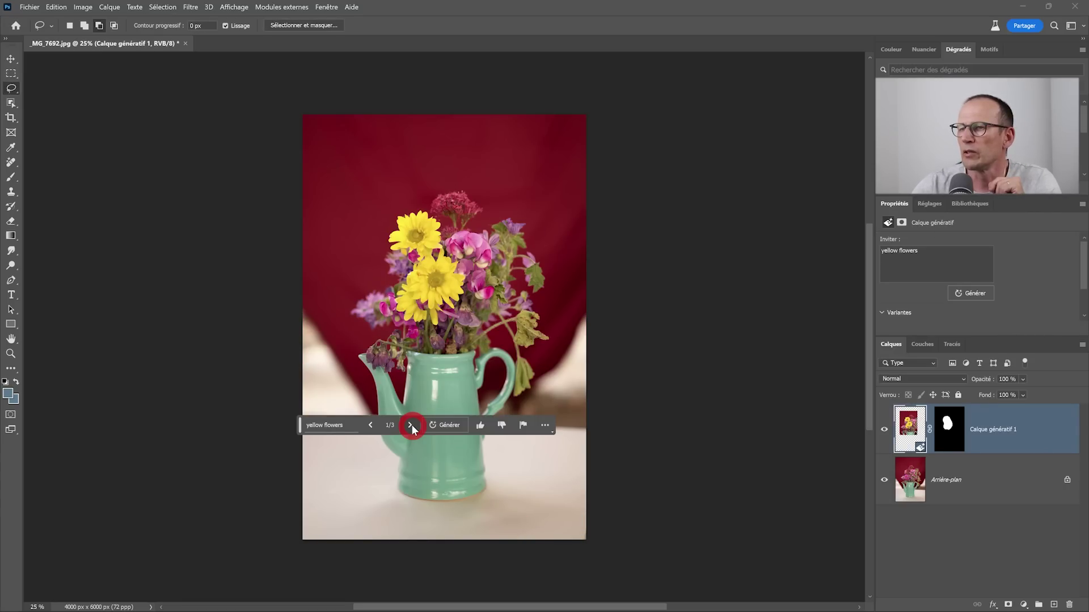
click(410, 425)
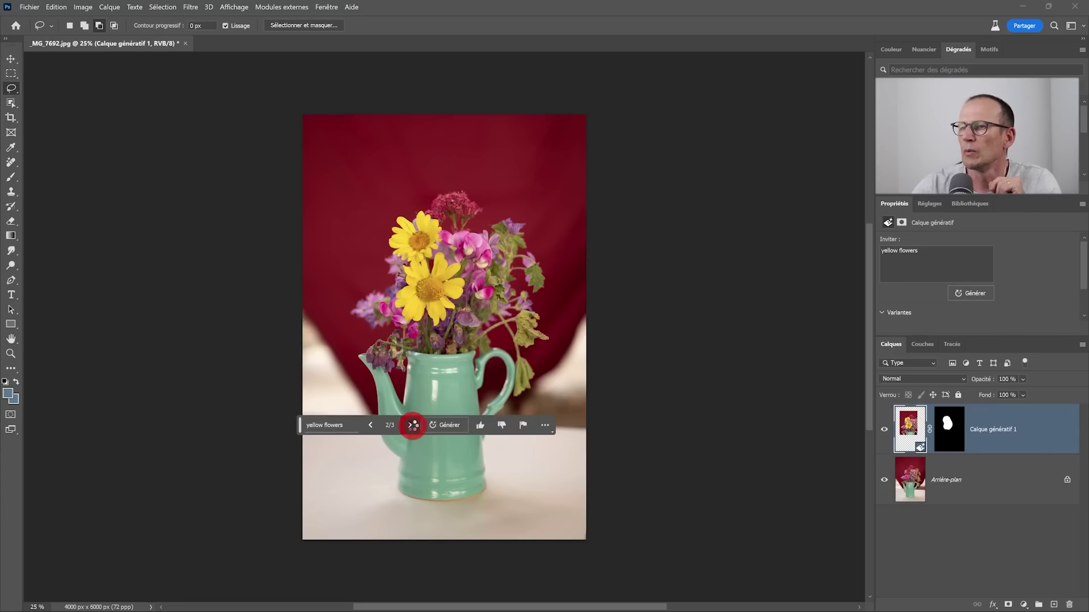
click(411, 425)
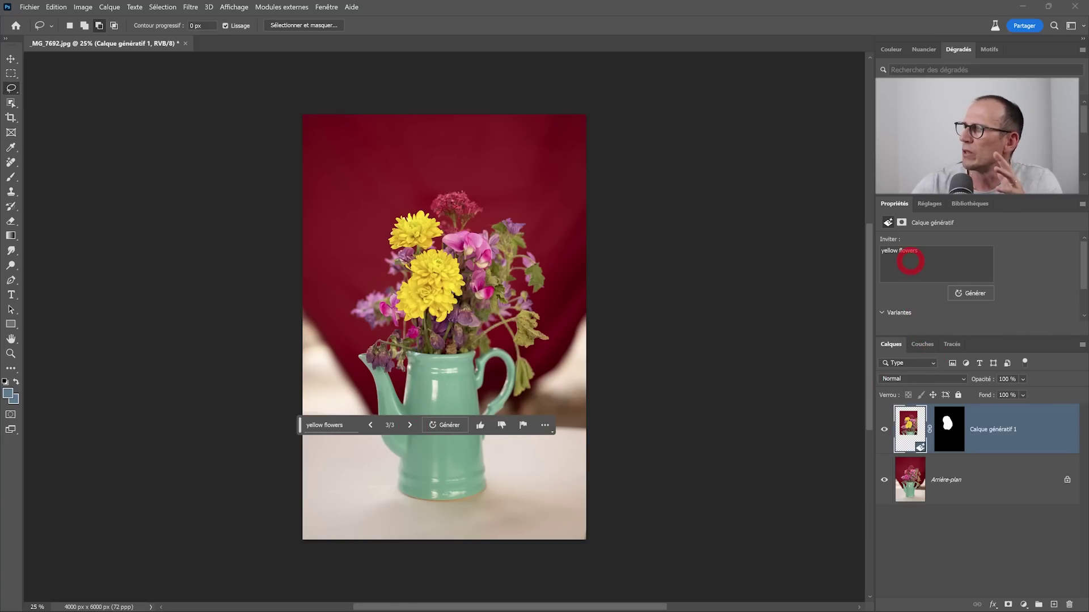
scroll(919, 272, down, 2)
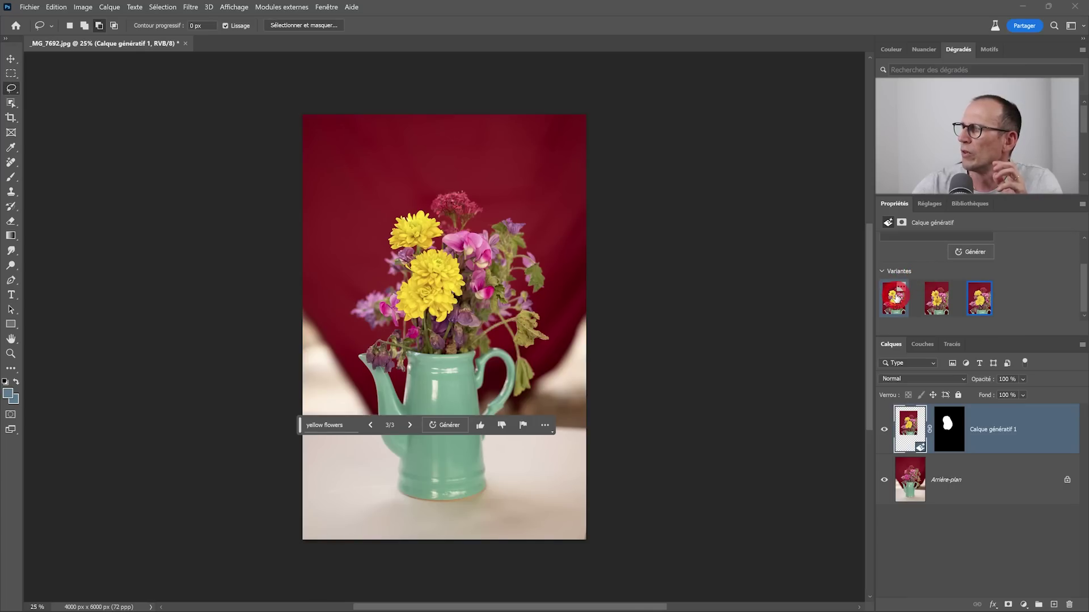
click(895, 295)
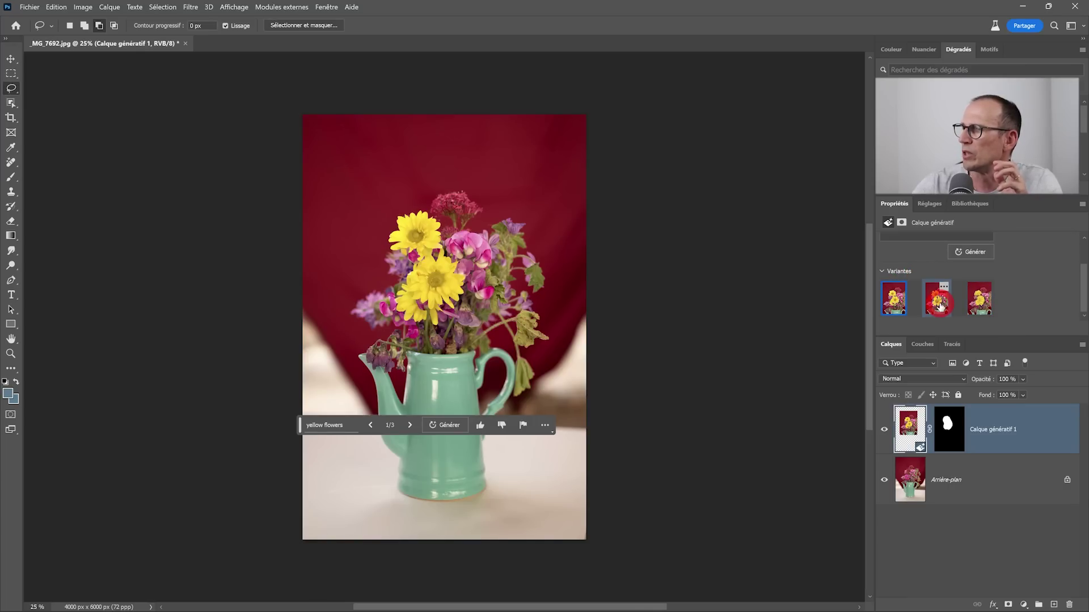
click(940, 307)
scroll(939, 300, up, 2)
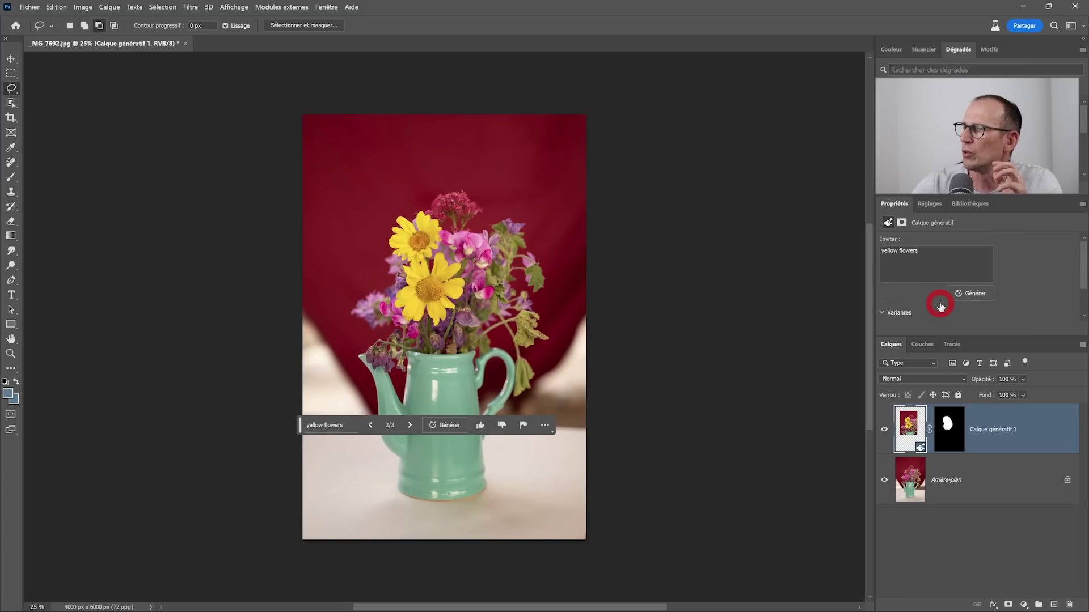
drag(926, 250, 857, 255)
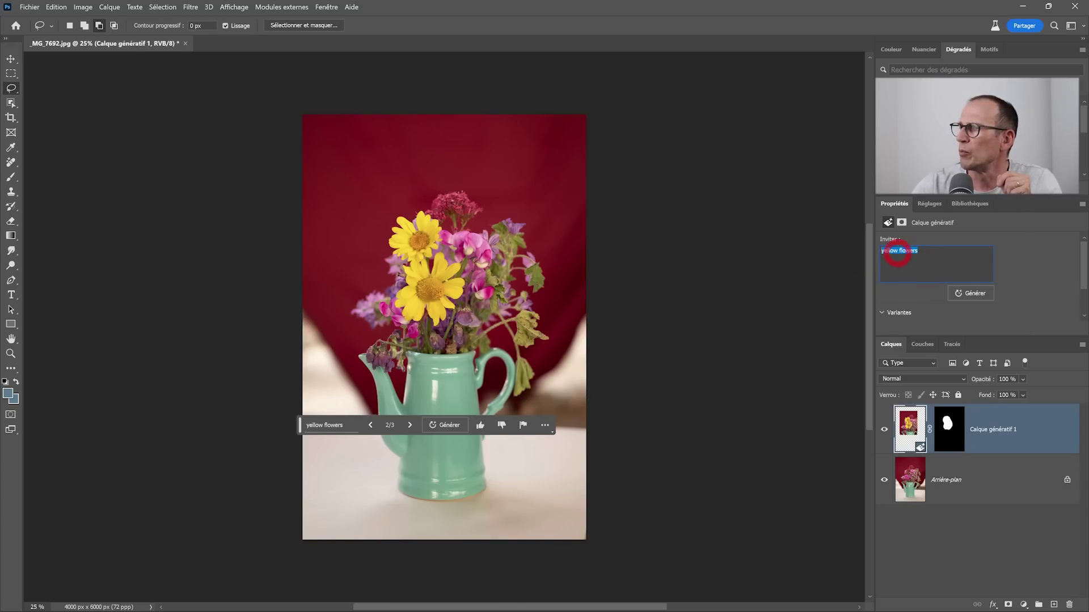
Change the prompt to 'pink flowers', regenerate, and browse to variant 3 of 6.
drag(899, 251, 863, 254)
text(pink)
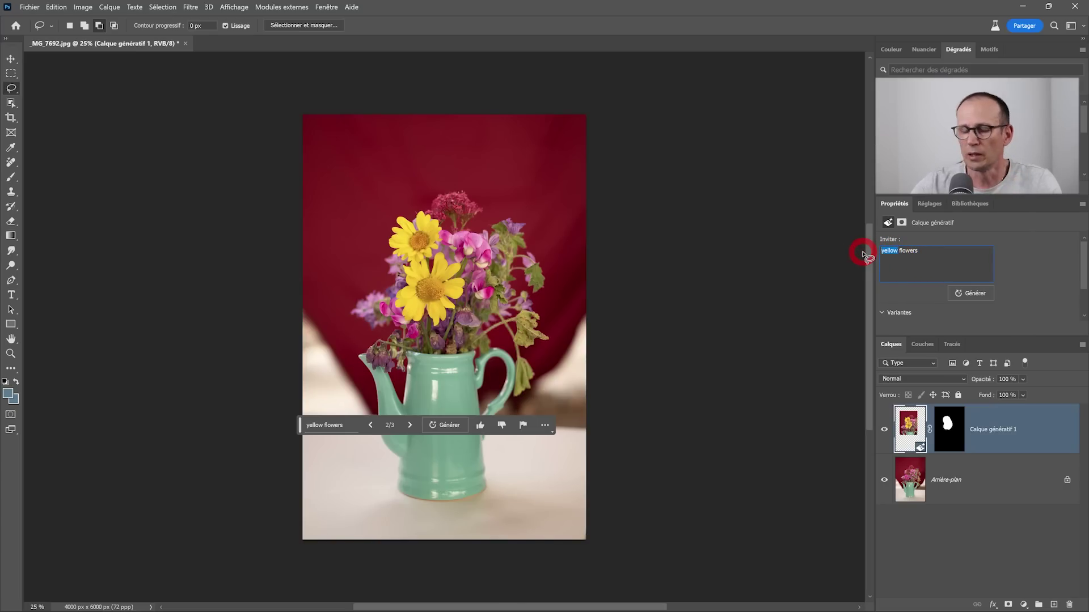
click(971, 294)
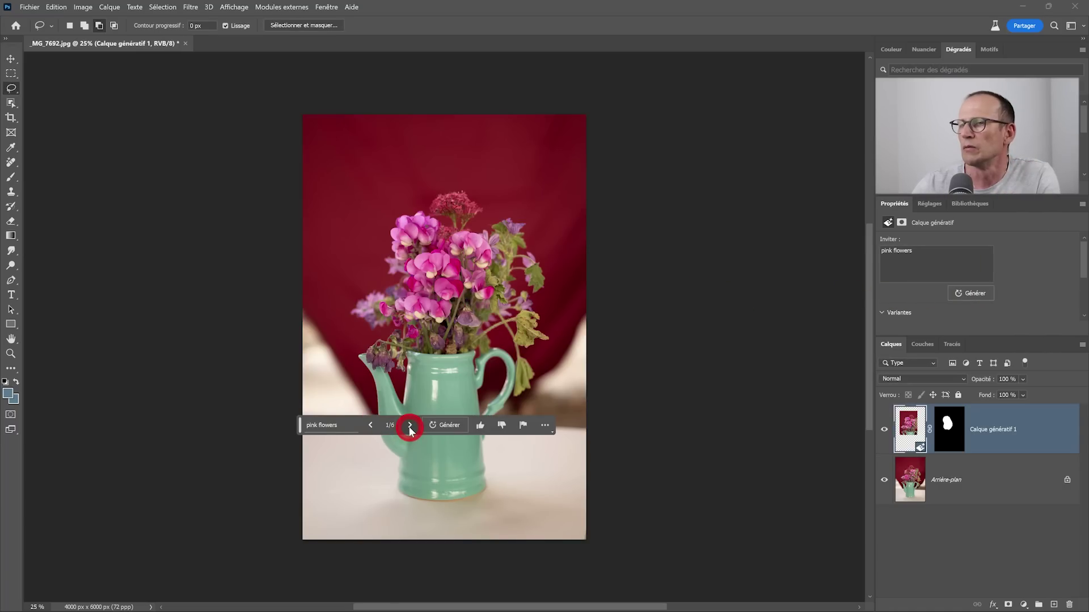
click(410, 426)
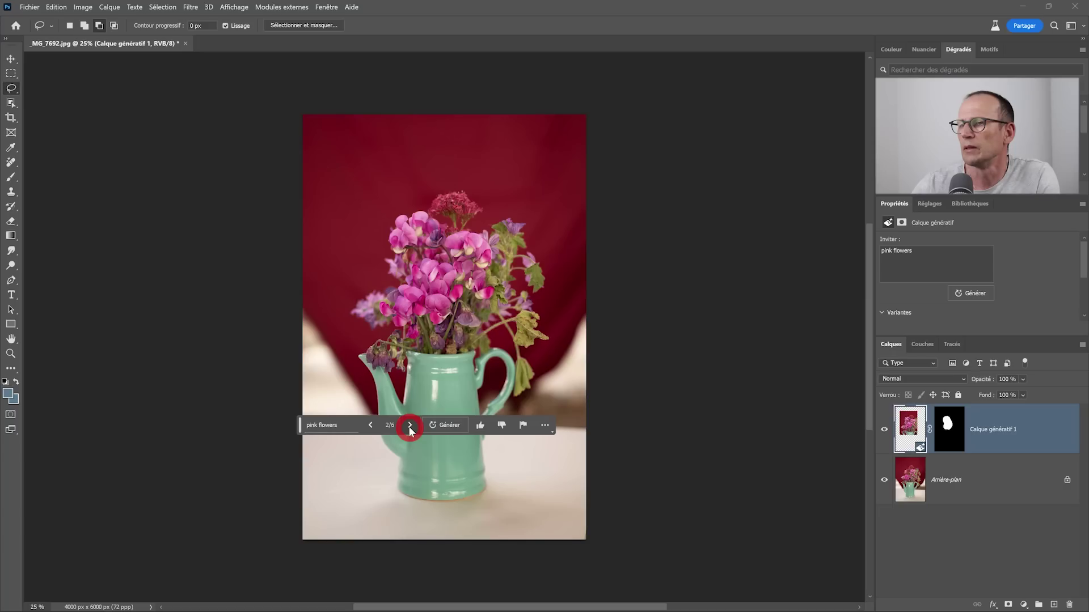
click(410, 426)
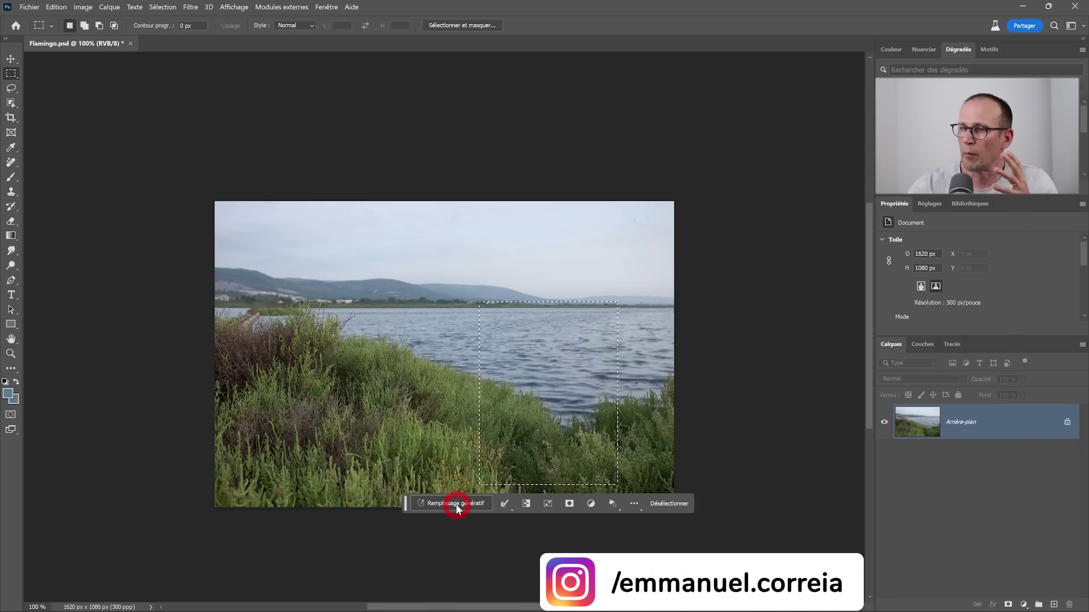
Generate a 'Flamingo' in the shore rectangle, browse its variants, then enable Quick Mask.
click(456, 503)
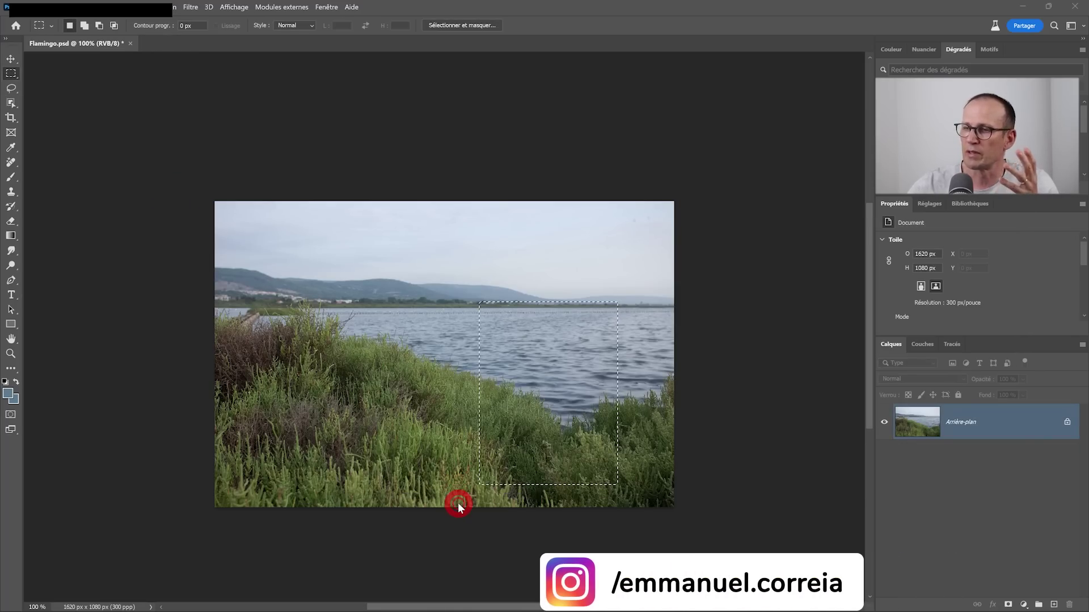
text(F)
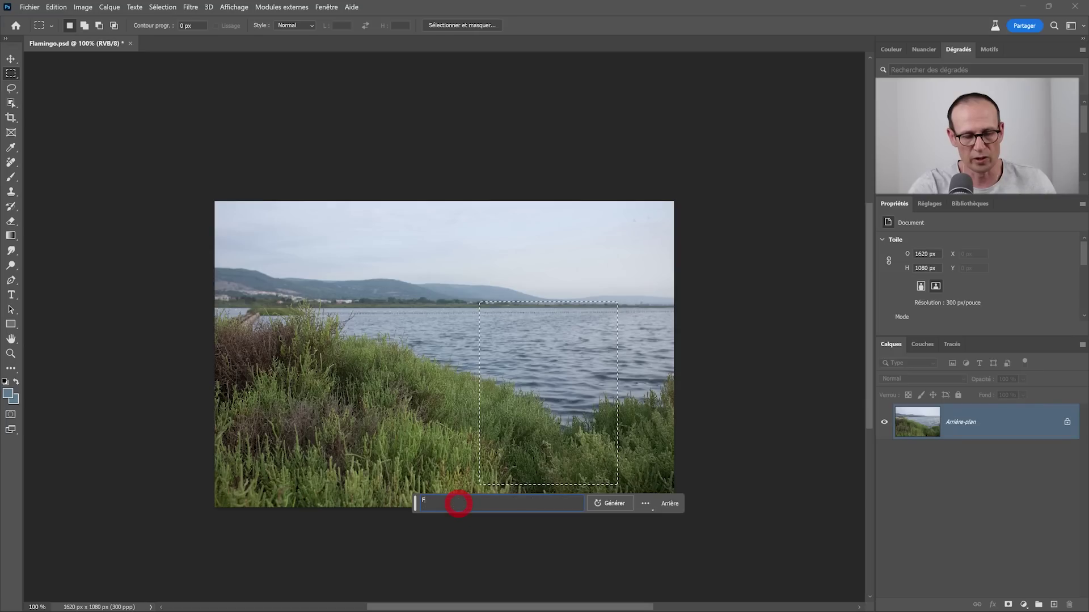
text(lamingo)
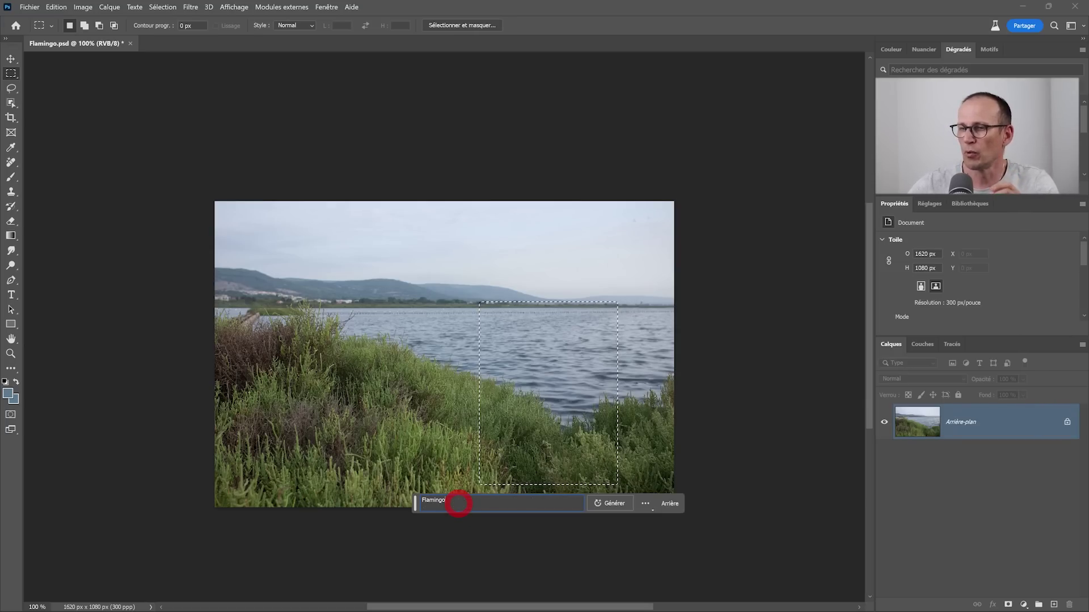
click(607, 502)
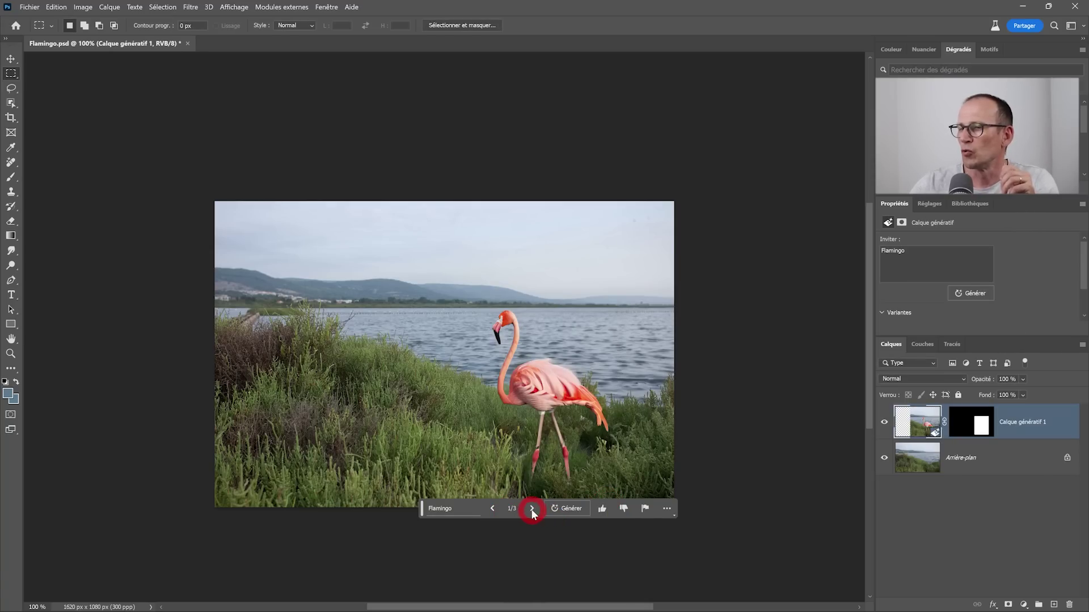
click(531, 511)
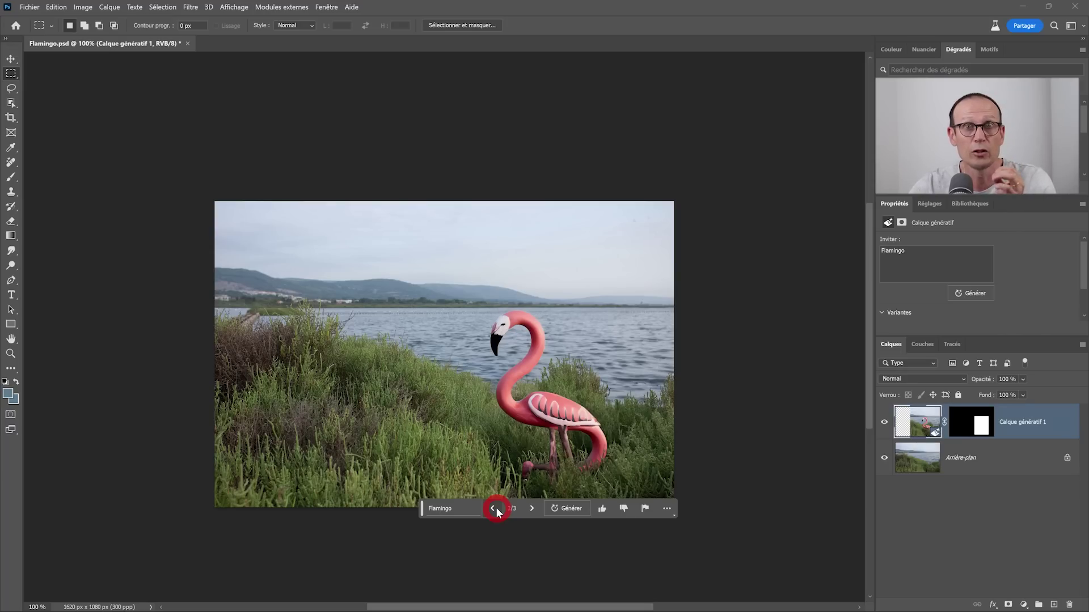
click(12, 416)
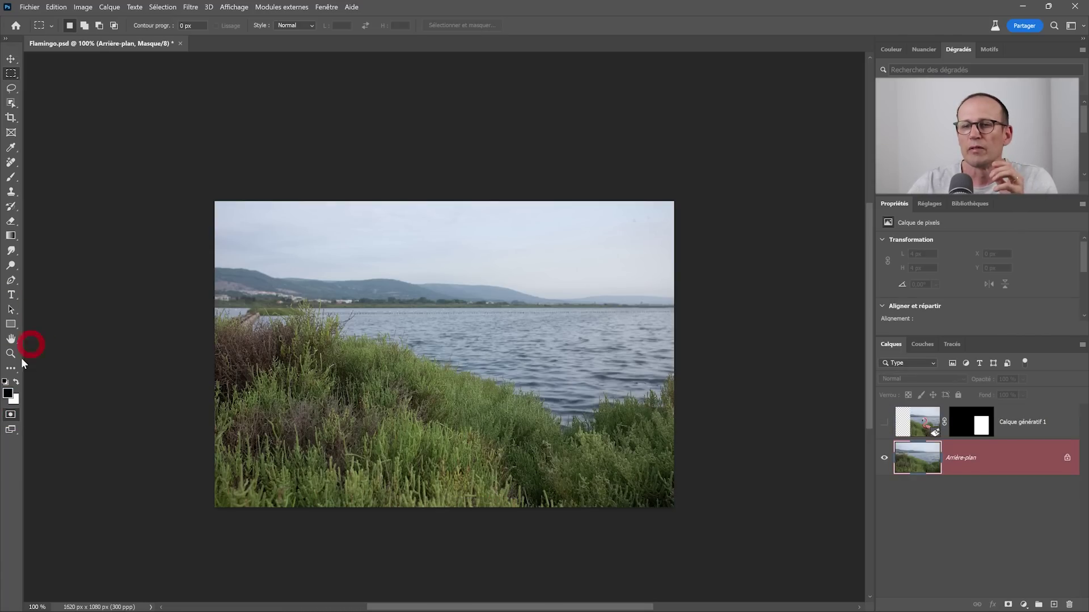
Check the Quick Mask options, then brush a rough flamingo shape over the water.
double_click(11, 417)
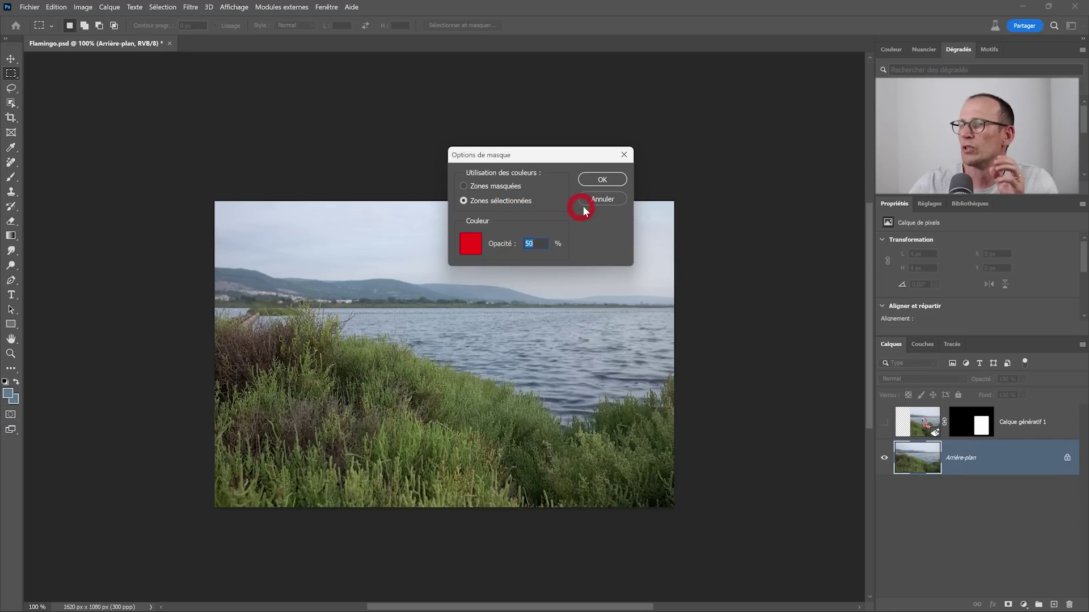
click(594, 200)
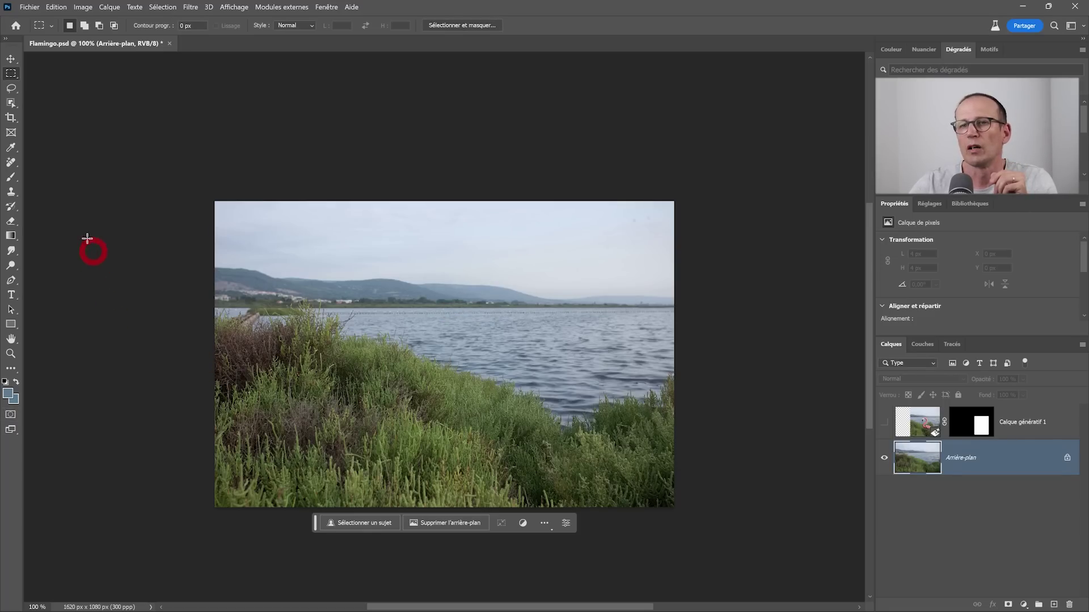
click(12, 180)
click(10, 416)
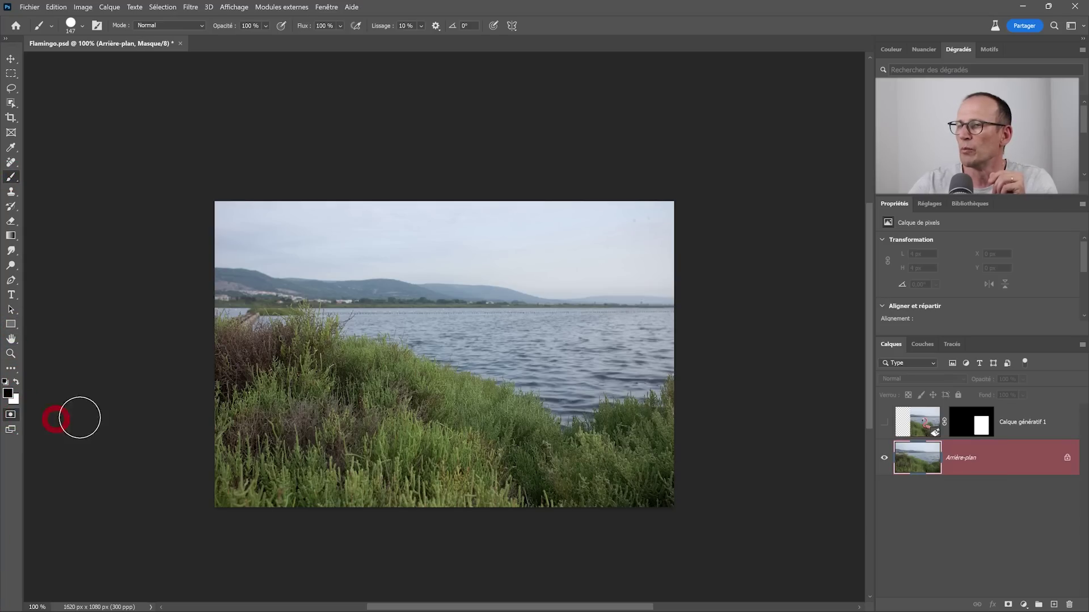
mouse_move(622, 325)
mouse_down()
mouse_move(590, 325)
mouse_move(557, 465)
mouse_move(570, 377)
mouse_move(537, 377)
mouse_move(570, 356)
mouse_up()
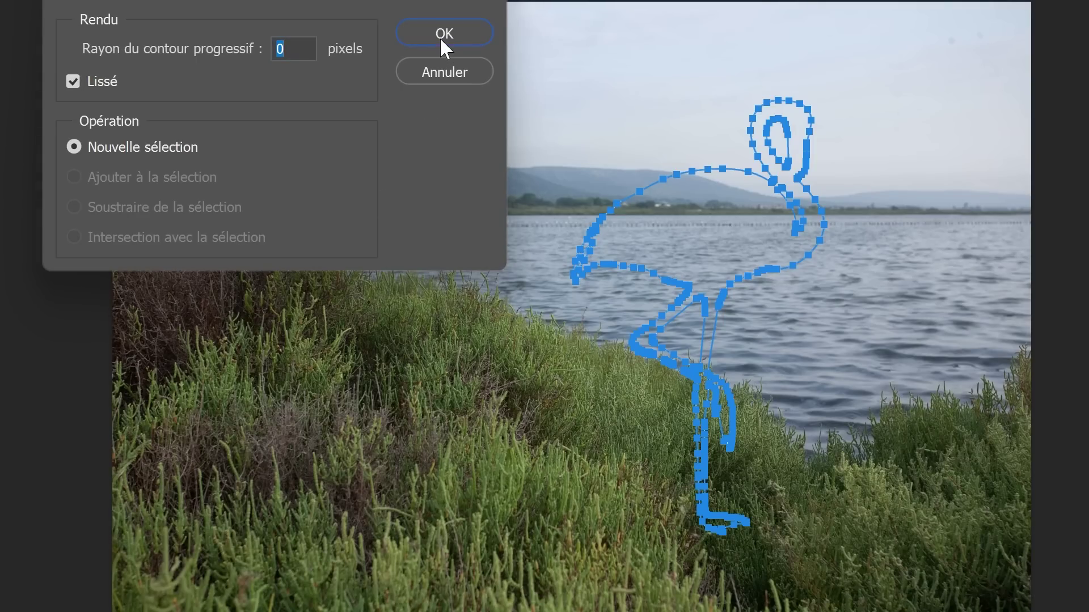
Generate 'a flamingo' from the painted selection with a 0 px feather.
click(444, 34)
click(469, 567)
text(a flamingo)
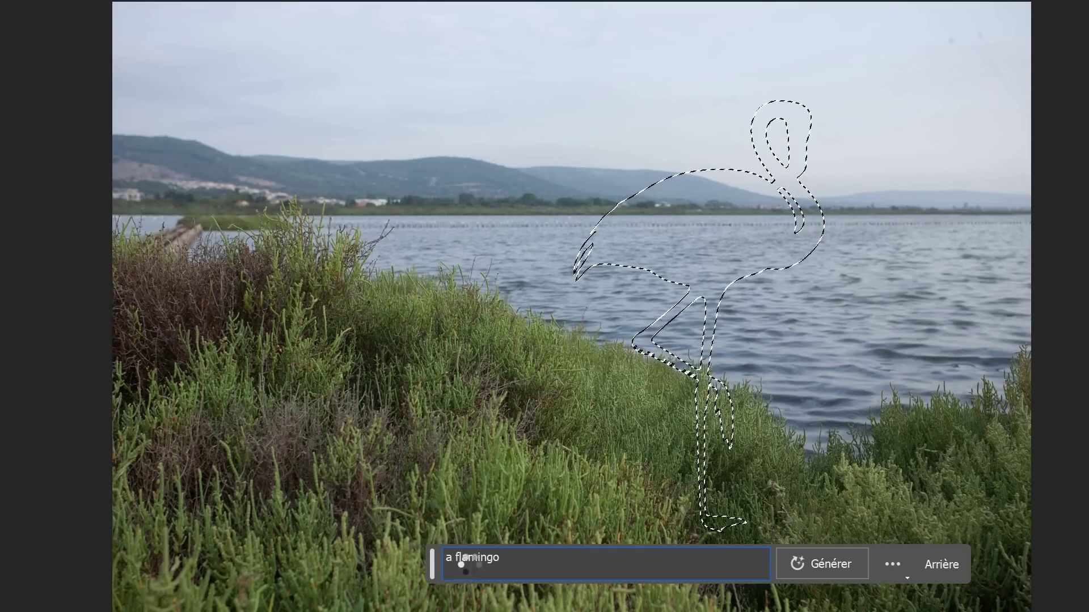
key(Return)
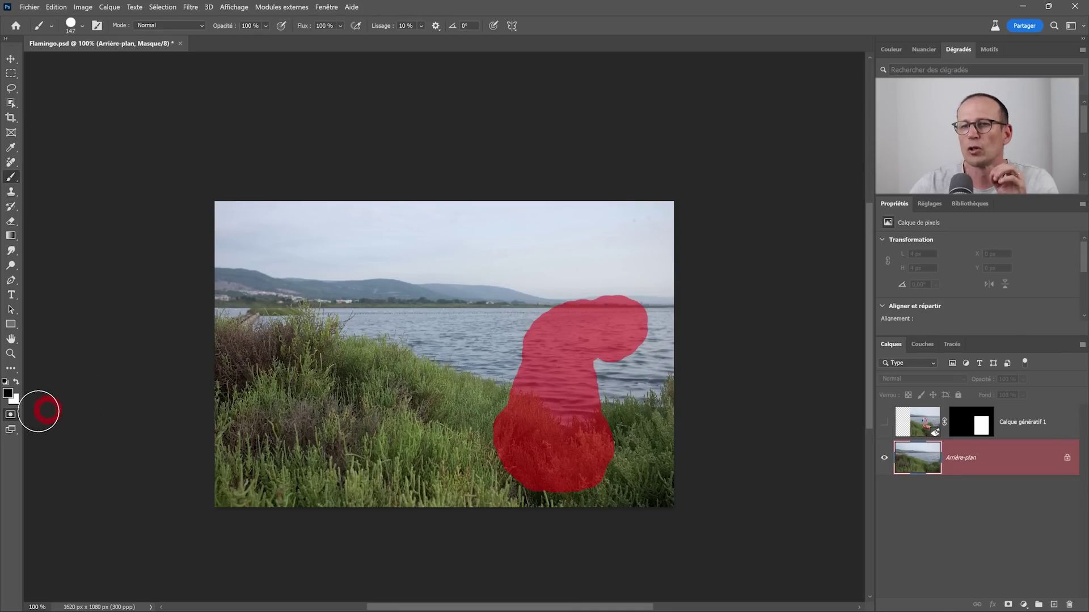
Turn the painted mask into a selection and generate flamingo variants in it.
click(11, 419)
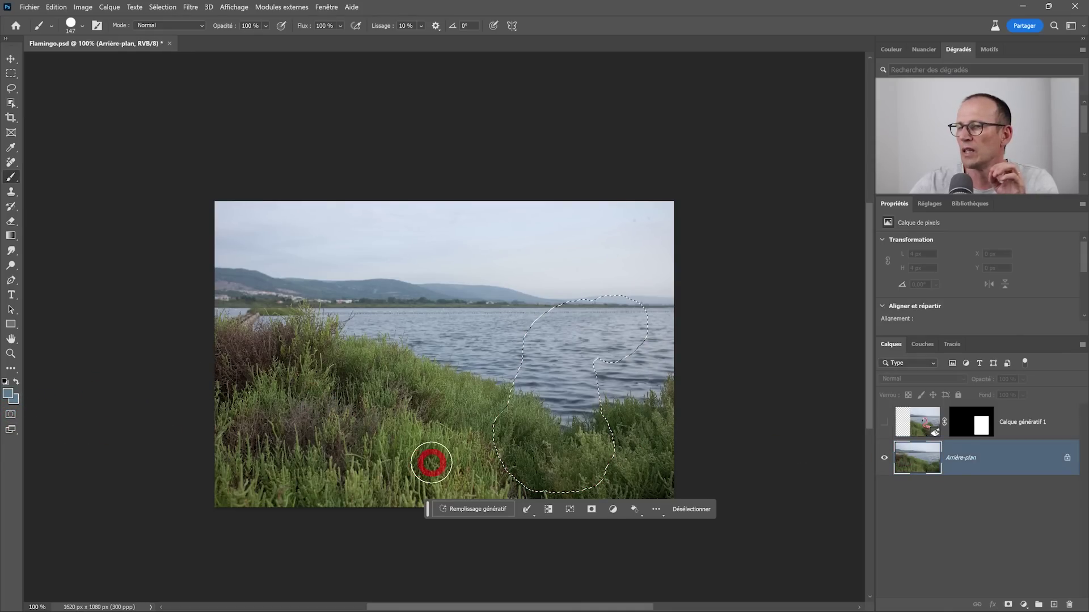
click(458, 509)
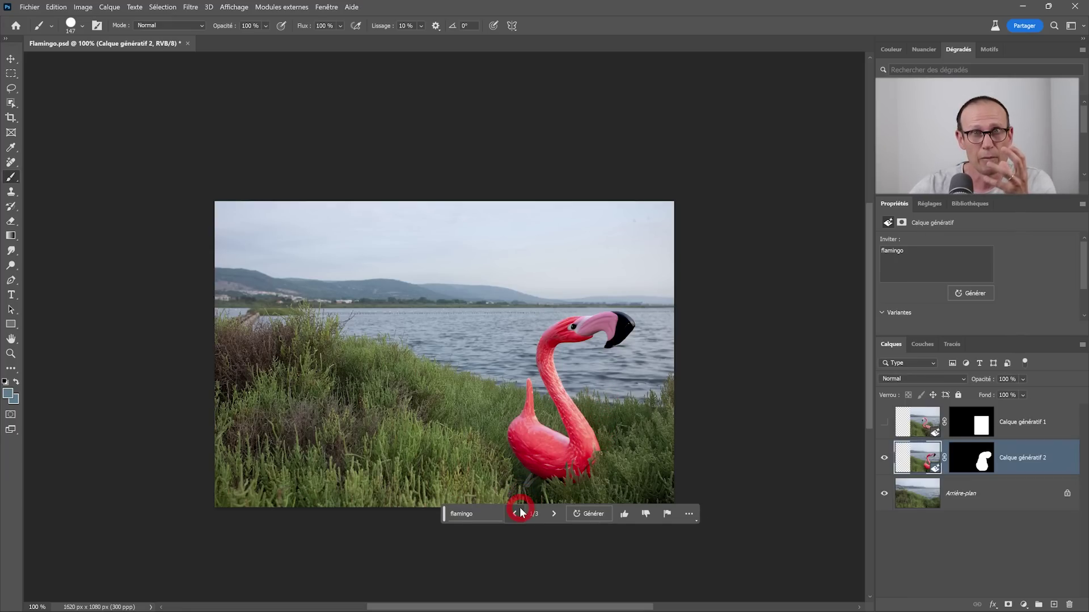
click(552, 514)
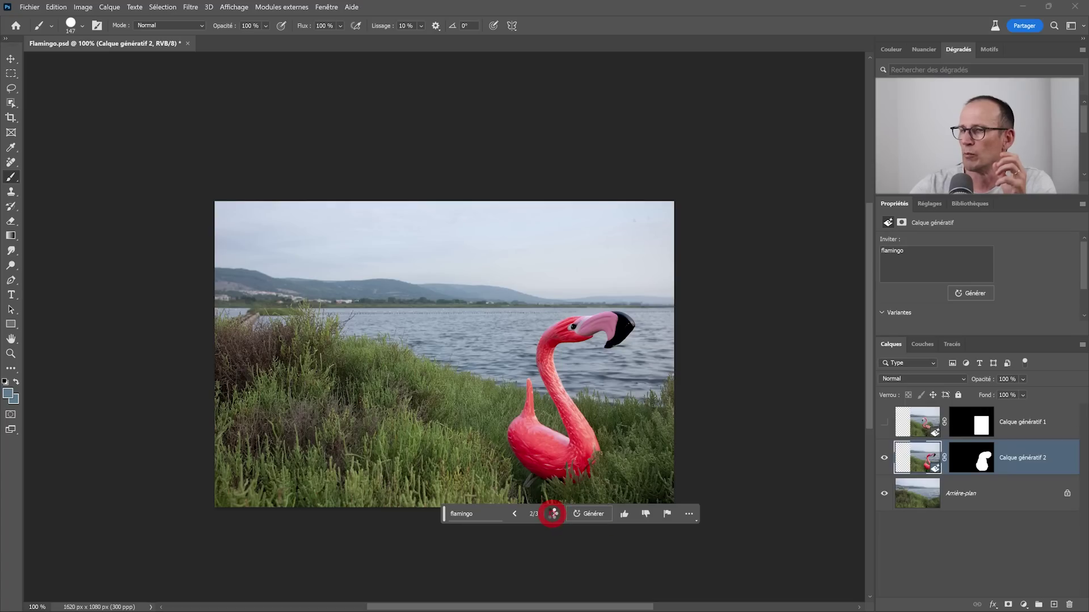
click(590, 362)
click(554, 514)
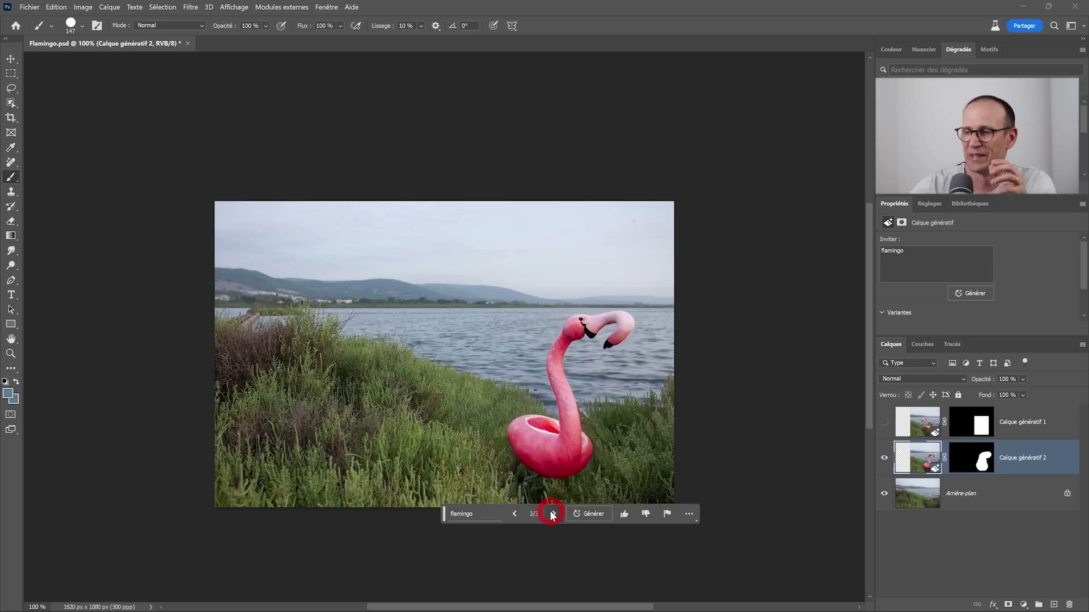
Regenerate for six flamingo variants and browse to the third.
click(555, 409)
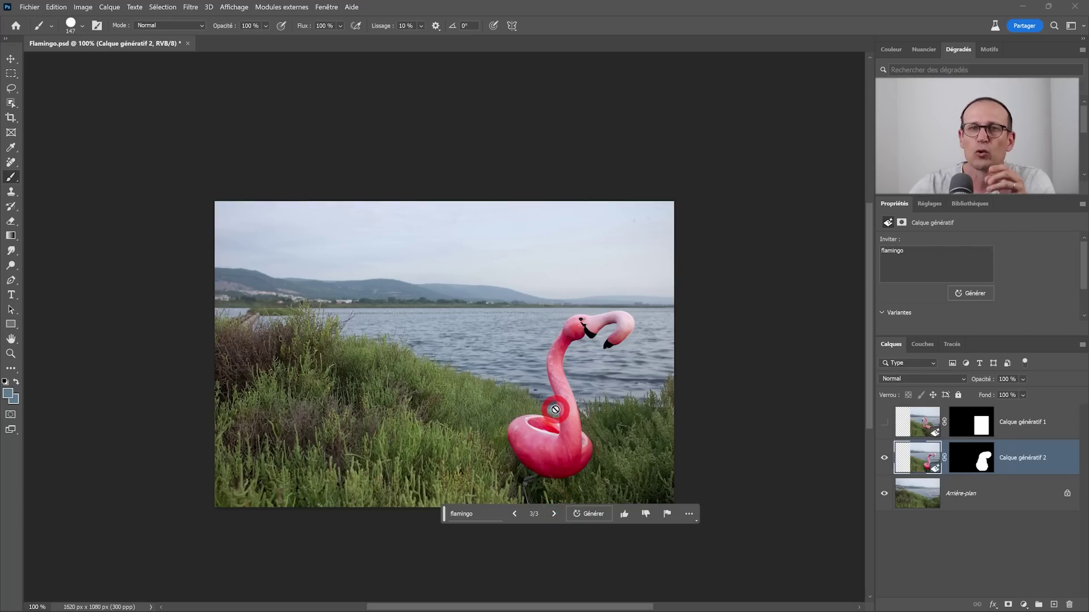
key(Return)
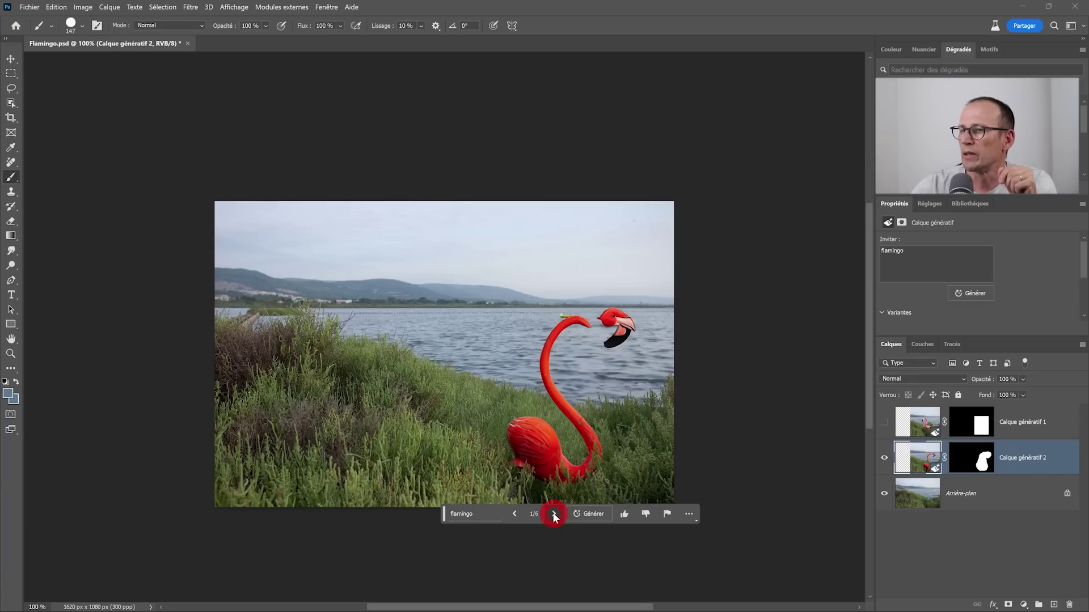
click(554, 513)
click(554, 514)
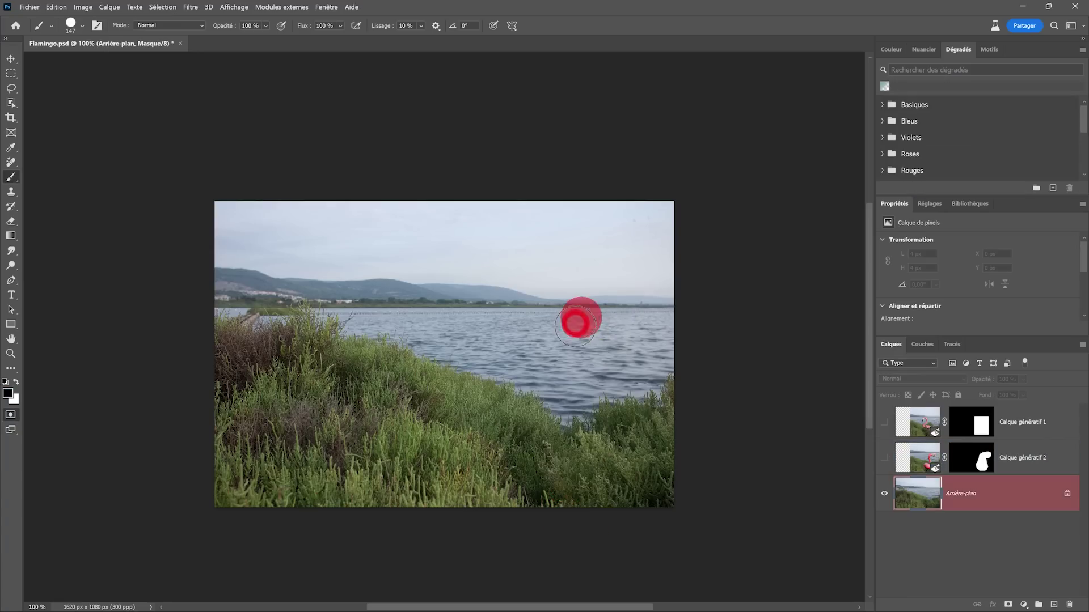
Generate a 'flamingo' in a Quick Mask area over the water and keep variant 1 of 3.
mouse_move(575, 332)
mouse_down()
mouse_move(563, 324)
mouse_move(537, 353)
mouse_move(524, 459)
mouse_move(537, 309)
mouse_move(527, 391)
mouse_up()
click(10, 414)
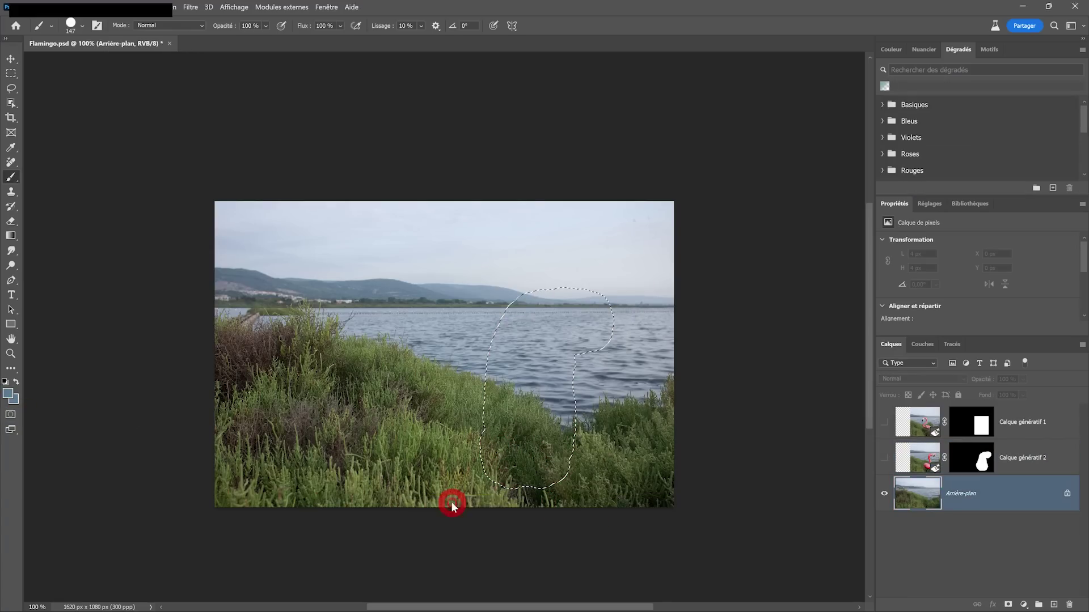
click(452, 503)
text(flamingo)
key(Return)
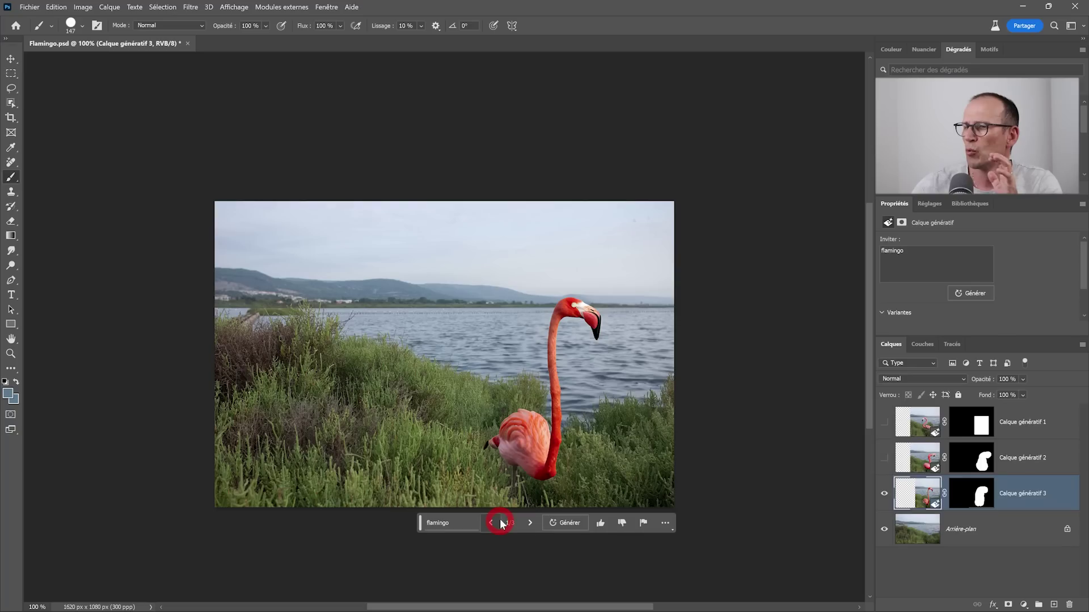
click(530, 523)
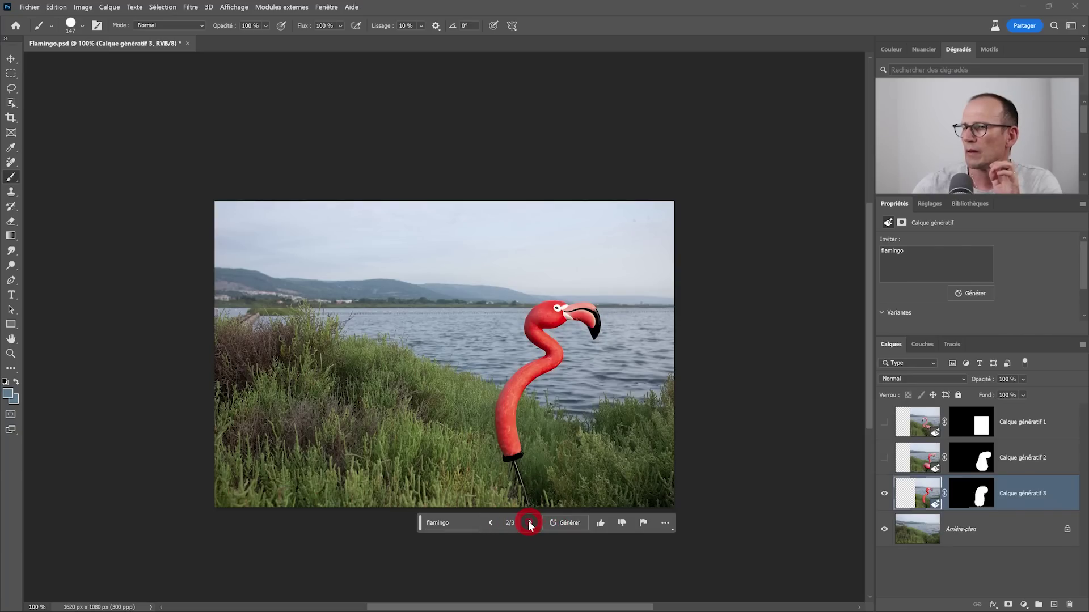
click(498, 523)
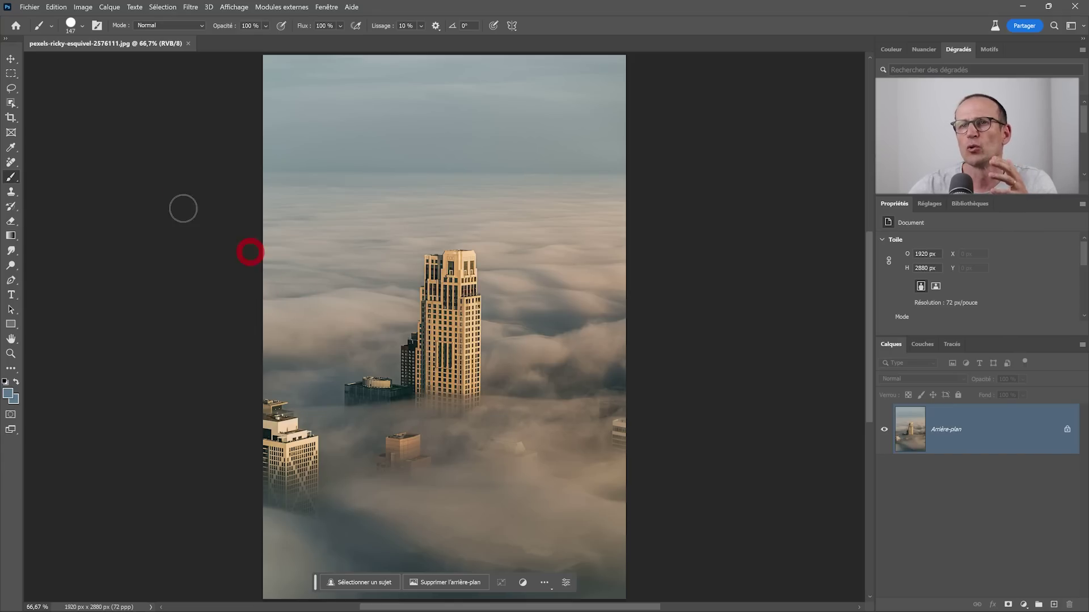
Draw a tall polygonal selection from the tower top up into the sky.
click(11, 89)
key(shift+l)
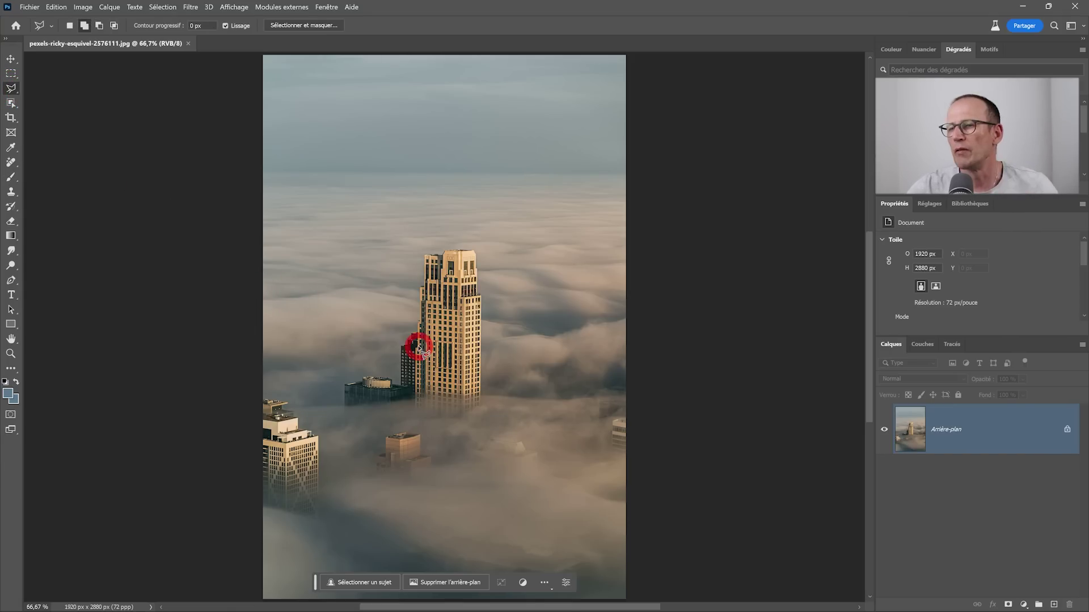
click(420, 321)
click(427, 89)
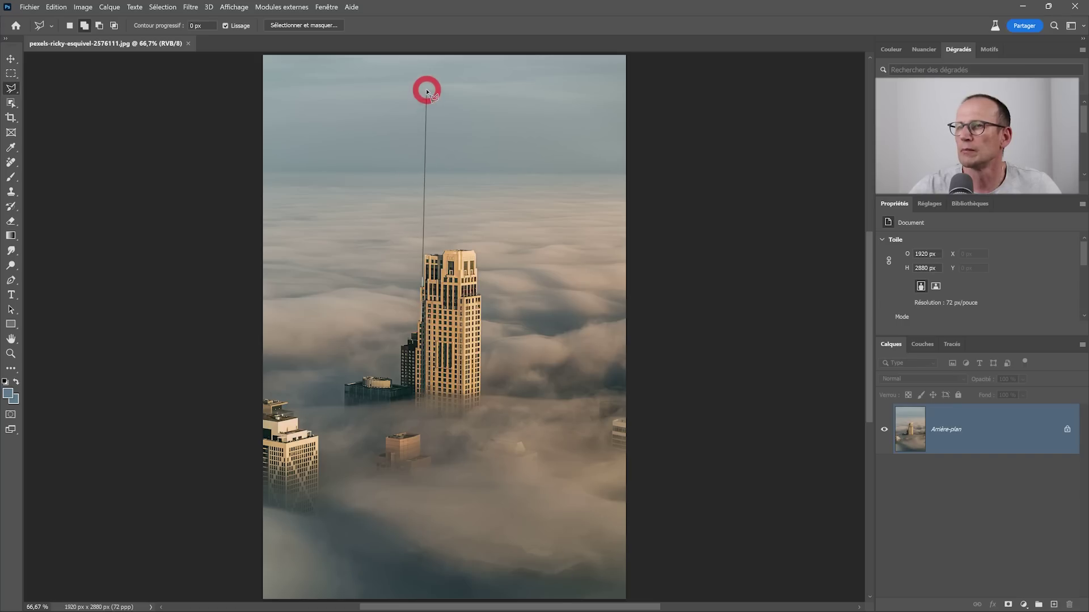
click(475, 89)
click(480, 327)
click(420, 321)
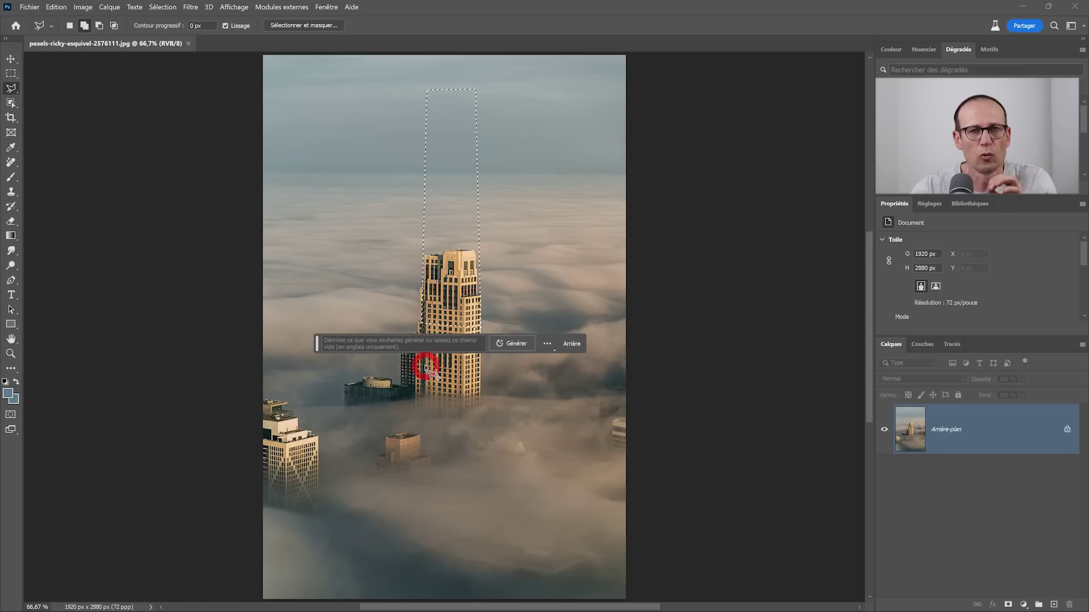
Generate a fill in that selection with the prompt 'skycraper' and browse the variants.
click(512, 344)
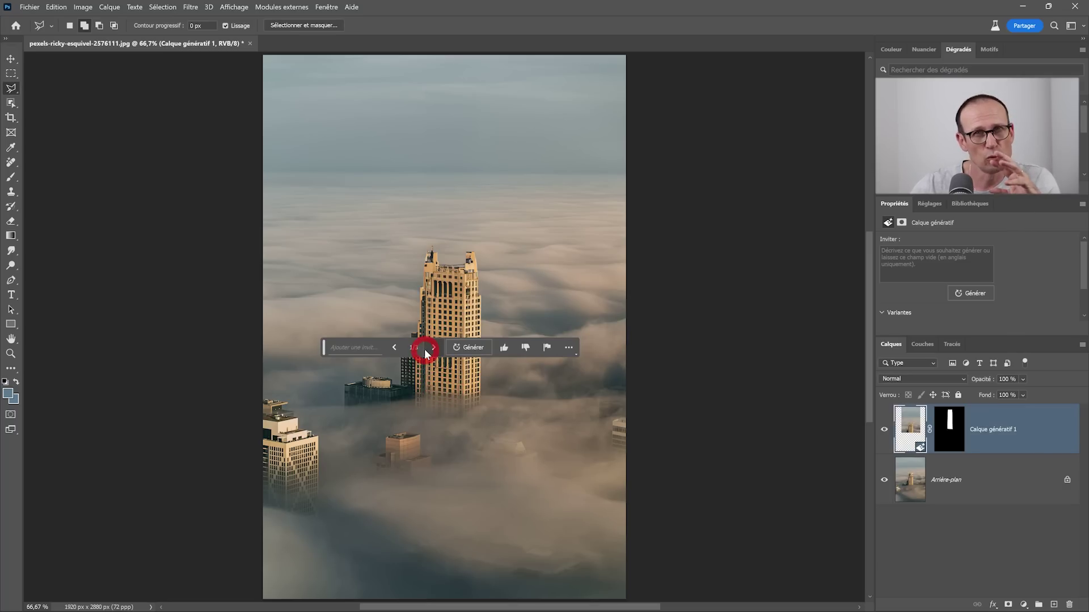
click(918, 267)
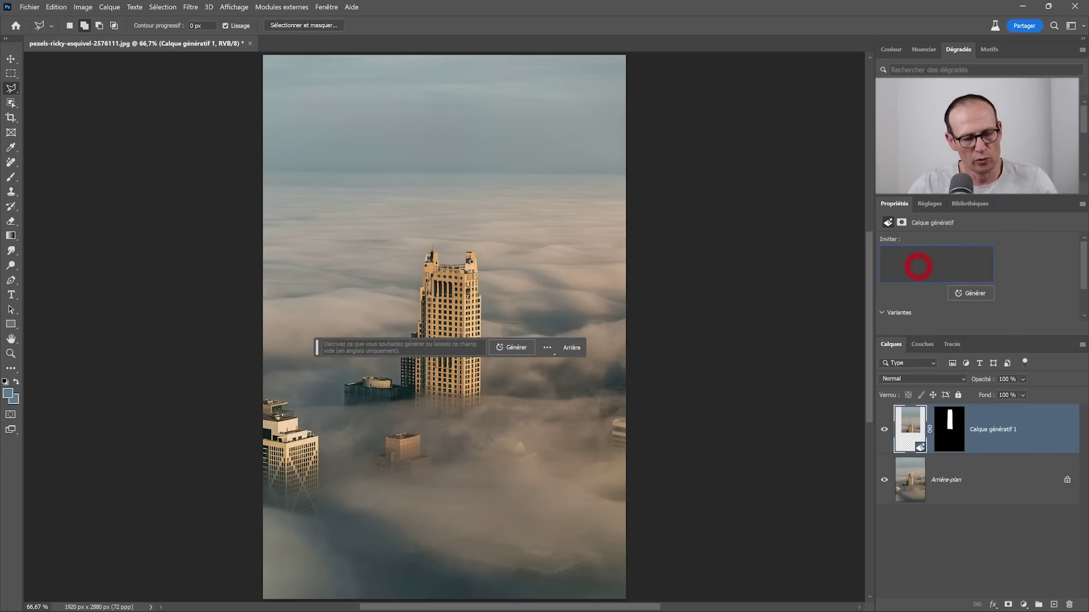
text(skycraper)
click(971, 292)
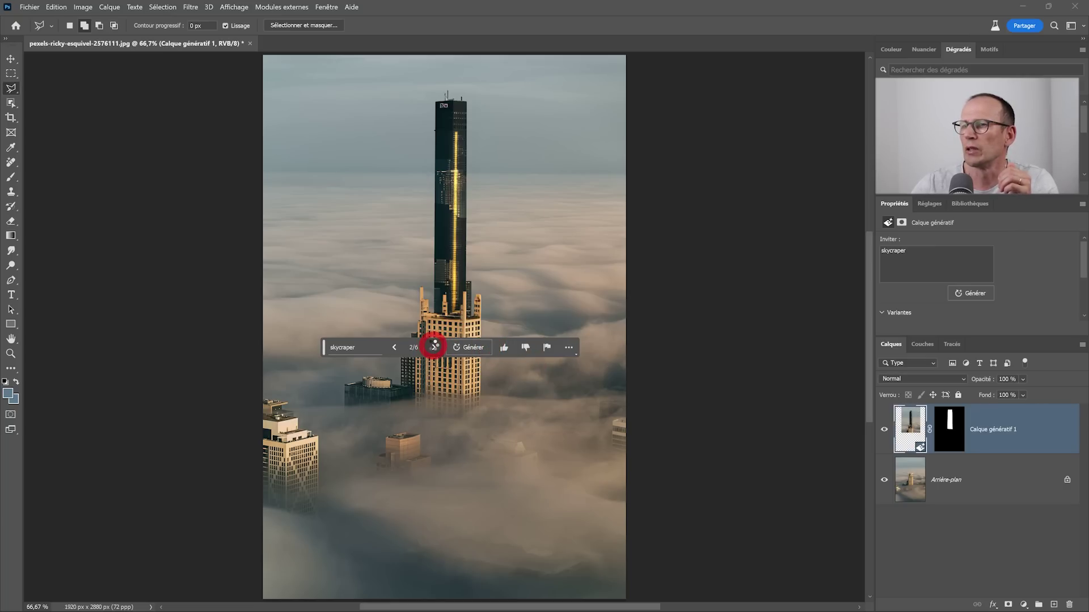
mouse_move(324, 350)
mouse_down()
mouse_move(324, 403)
mouse_move(339, 417)
mouse_up()
click(433, 413)
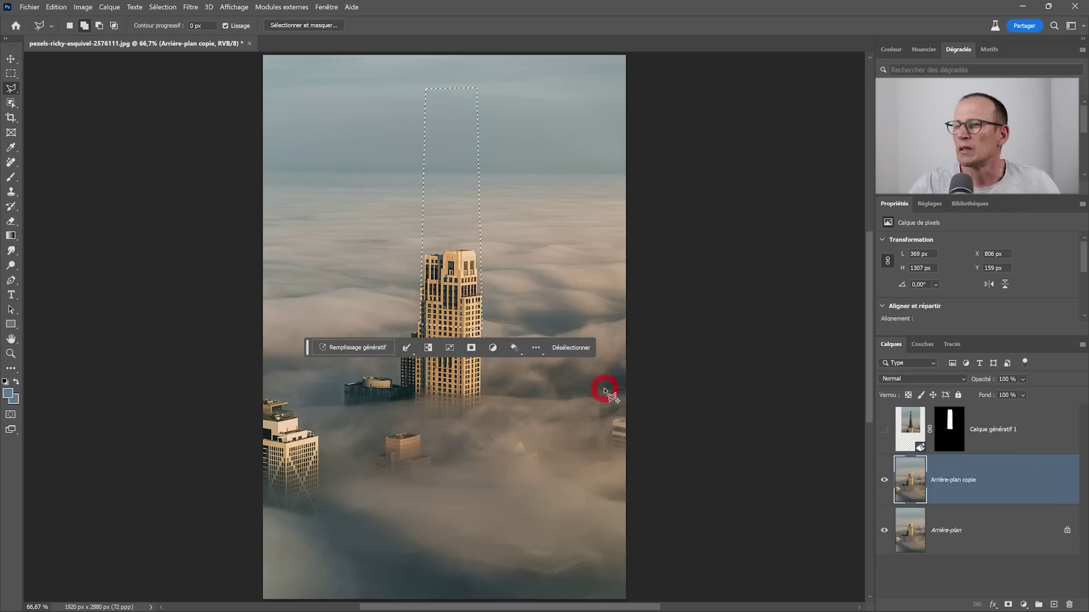
Clone-stamp the tower facade upward on Arrière-plan copie to extend the tower into the sky.
drag(305, 347, 310, 475)
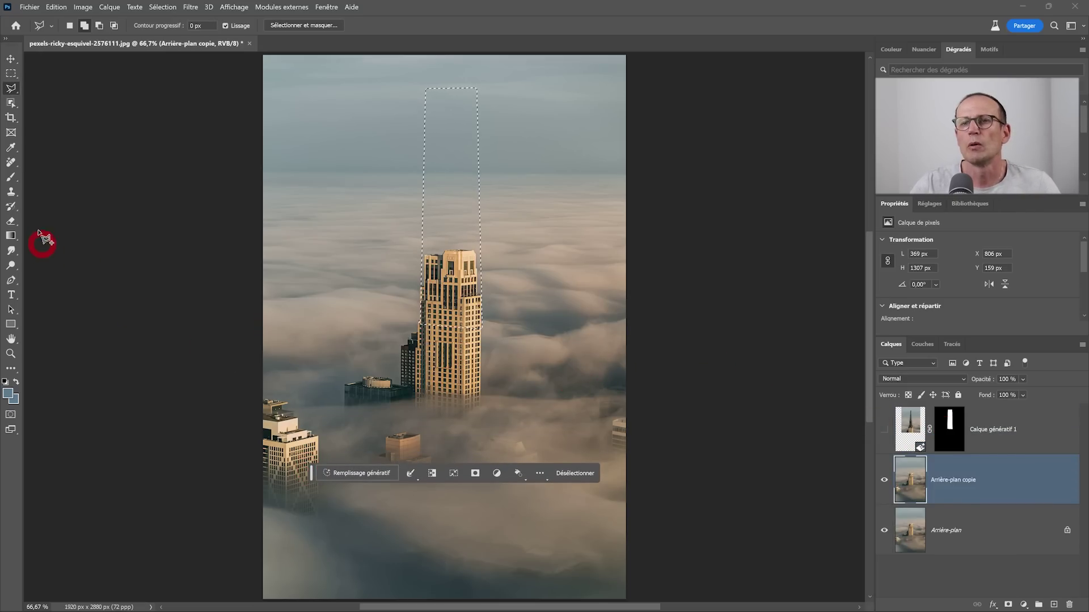
click(10, 194)
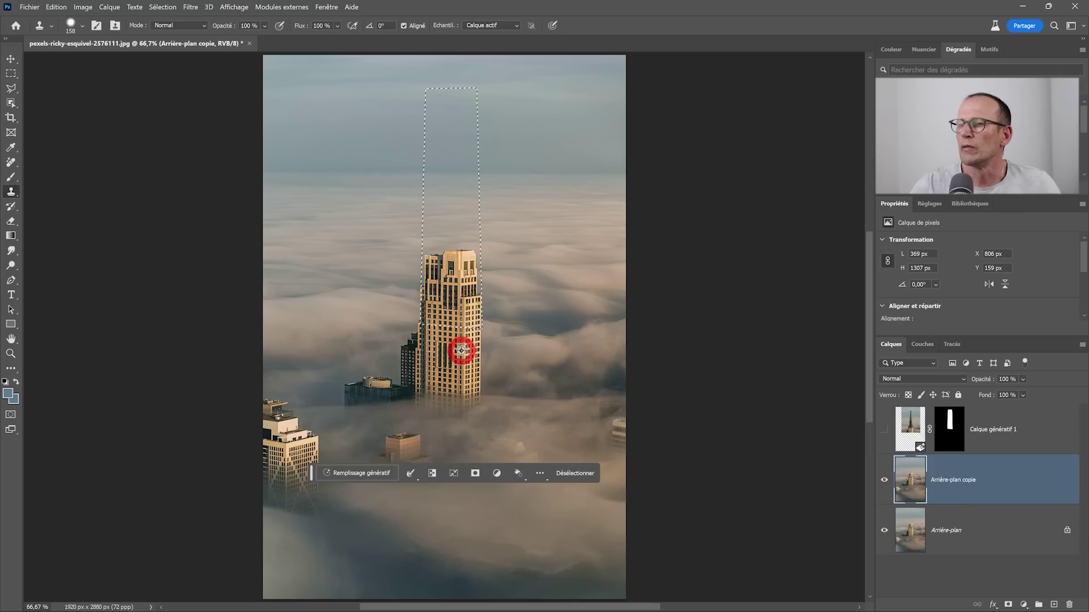
alt+click(462, 352)
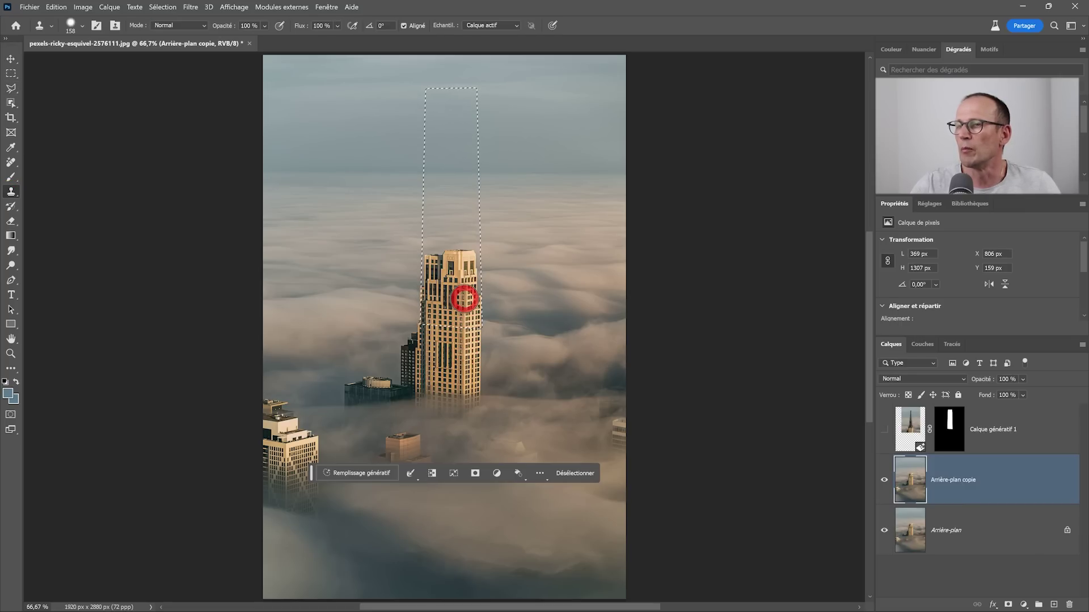
mouse_move(470, 269)
mouse_down()
mouse_move(453, 238)
mouse_move(465, 198)
mouse_move(472, 219)
mouse_up()
alt+click(461, 301)
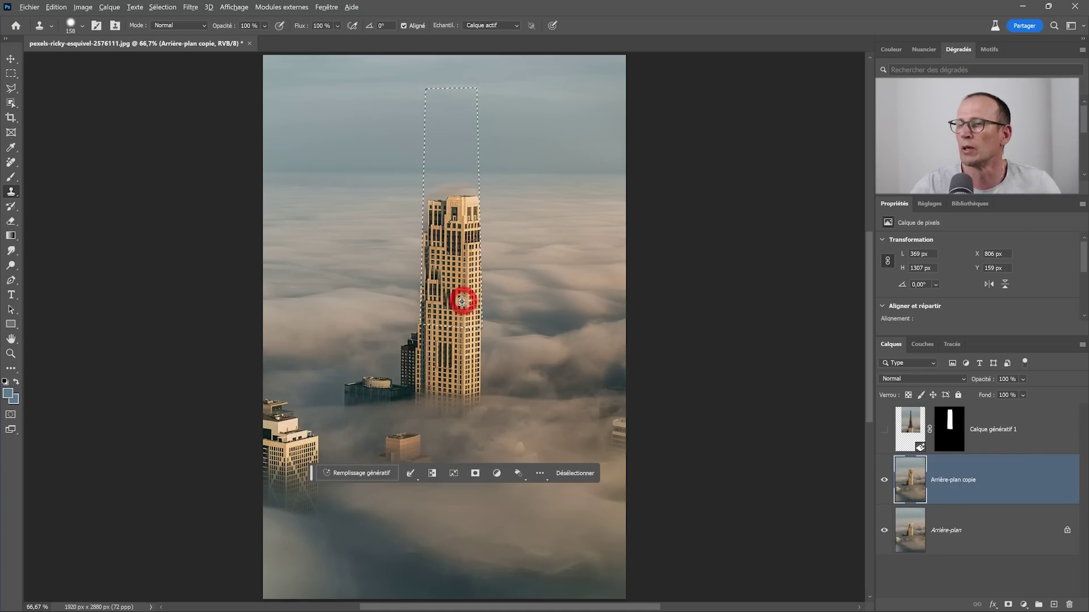
mouse_move(467, 294)
mouse_down()
mouse_move(439, 147)
mouse_move(468, 166)
mouse_move(469, 90)
mouse_move(433, 129)
mouse_move(465, 244)
mouse_move(433, 303)
mouse_move(425, 97)
mouse_up()
alt+click(462, 323)
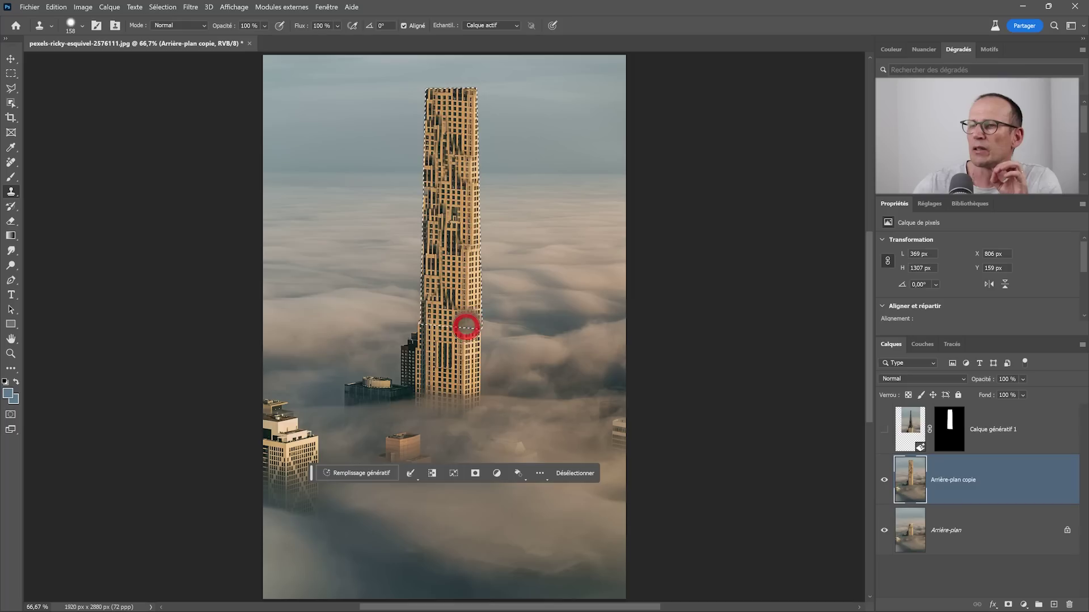
mouse_move(463, 323)
mouse_down()
mouse_move(468, 360)
mouse_move(443, 362)
mouse_up()
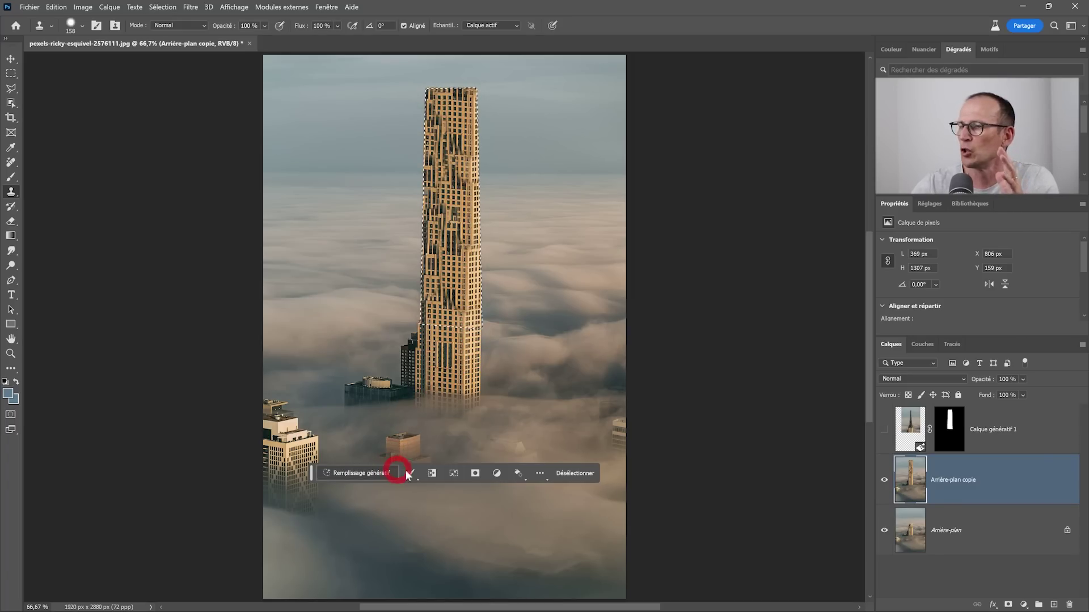
Generate a fill over the cloned tower top, view all three variants, and dismiss the warning.
click(445, 478)
click(370, 478)
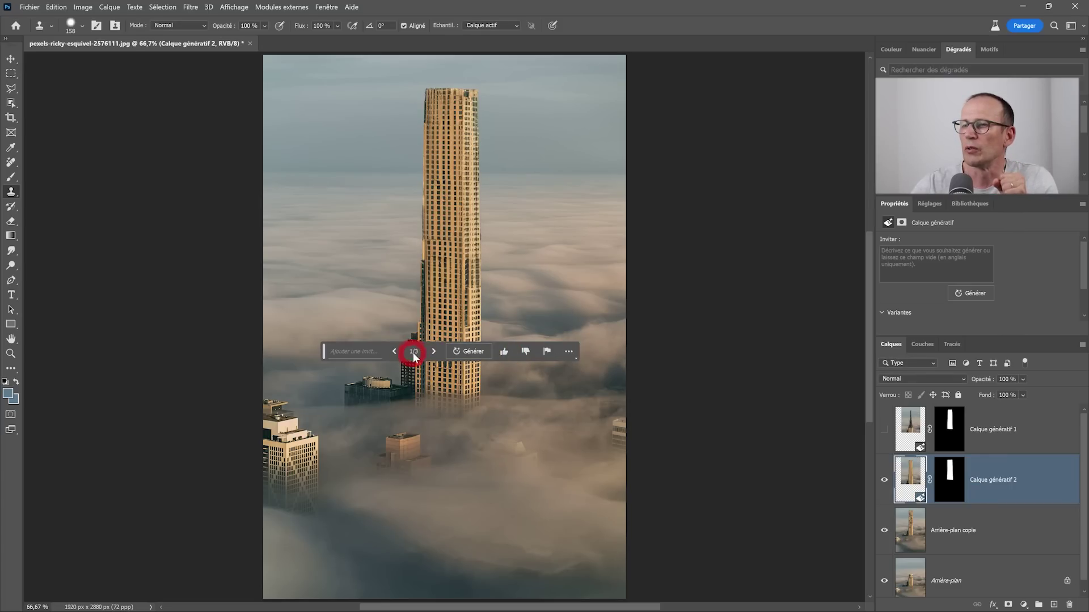
click(434, 352)
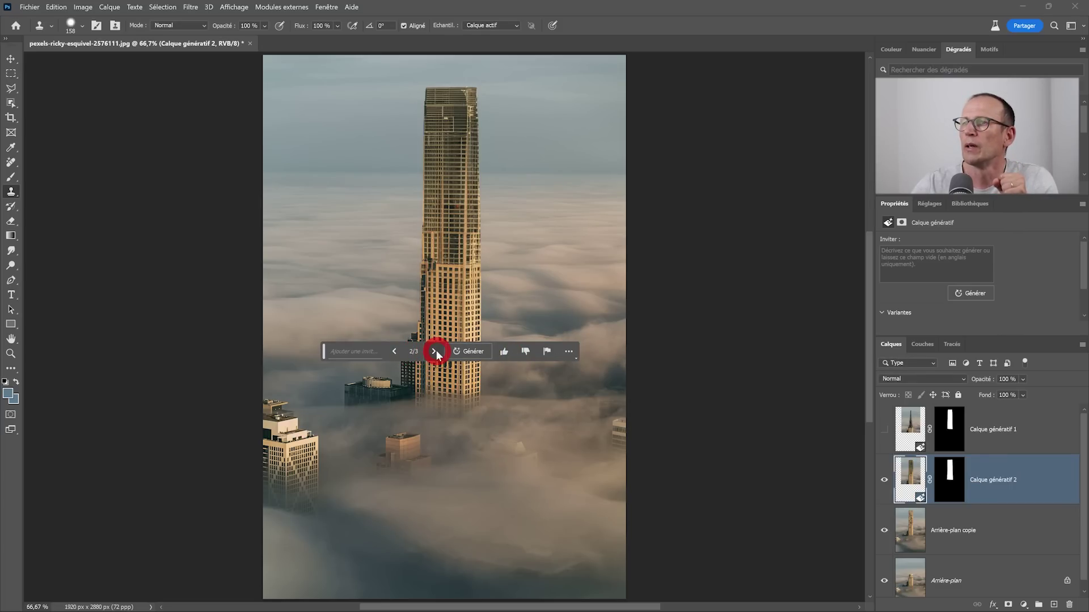
click(434, 351)
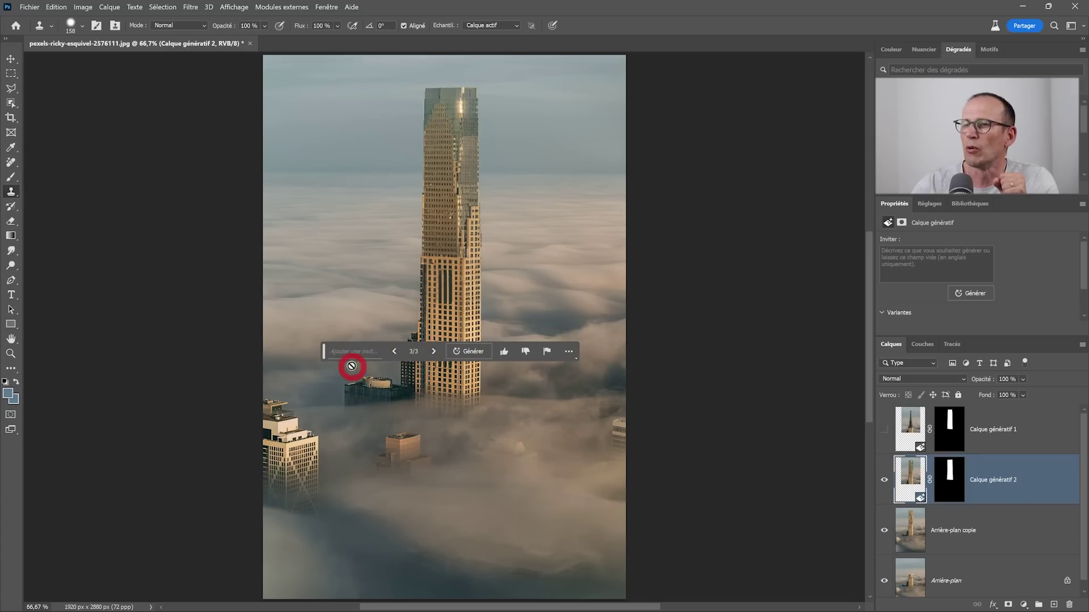
click(328, 352)
key(Escape)
click(478, 440)
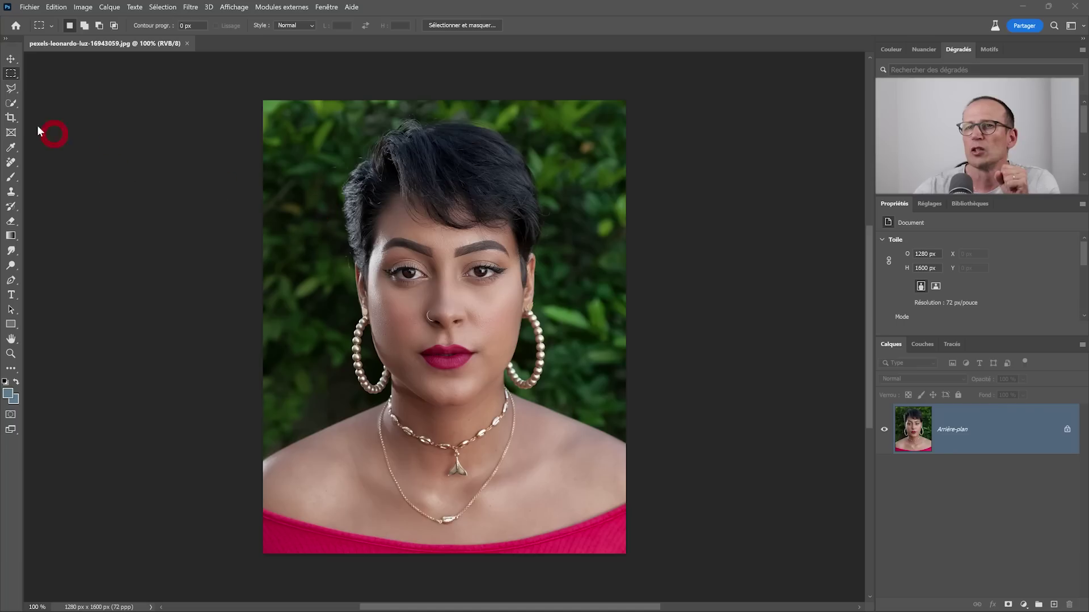
Lasso the woman's dark hair above the eyebrows.
click(12, 78)
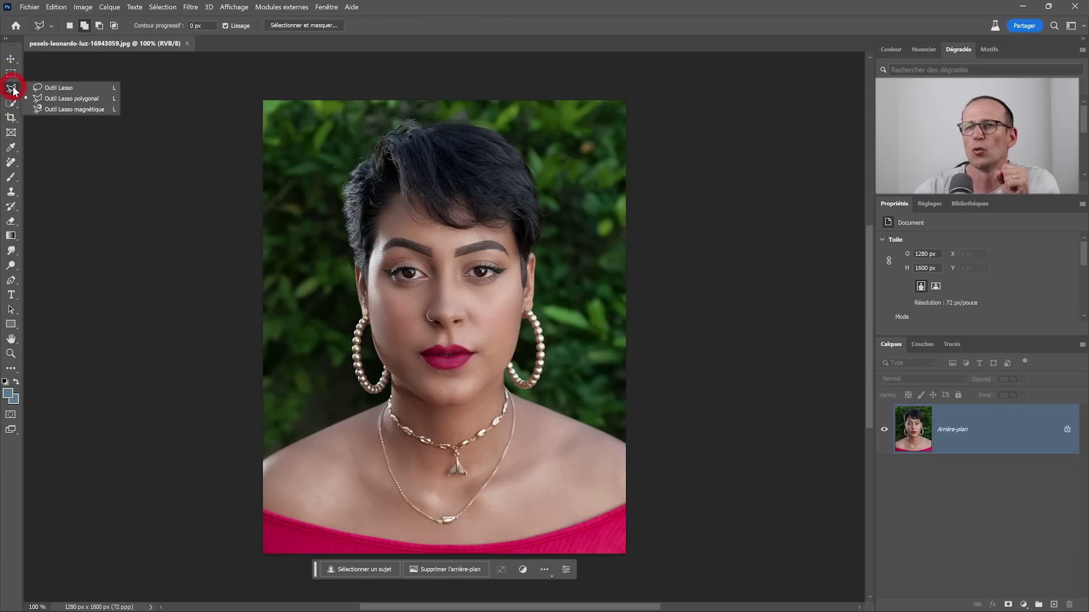
drag(12, 88, 40, 89)
mouse_move(438, 107)
mouse_down()
mouse_move(607, 246)
mouse_move(573, 280)
mouse_up()
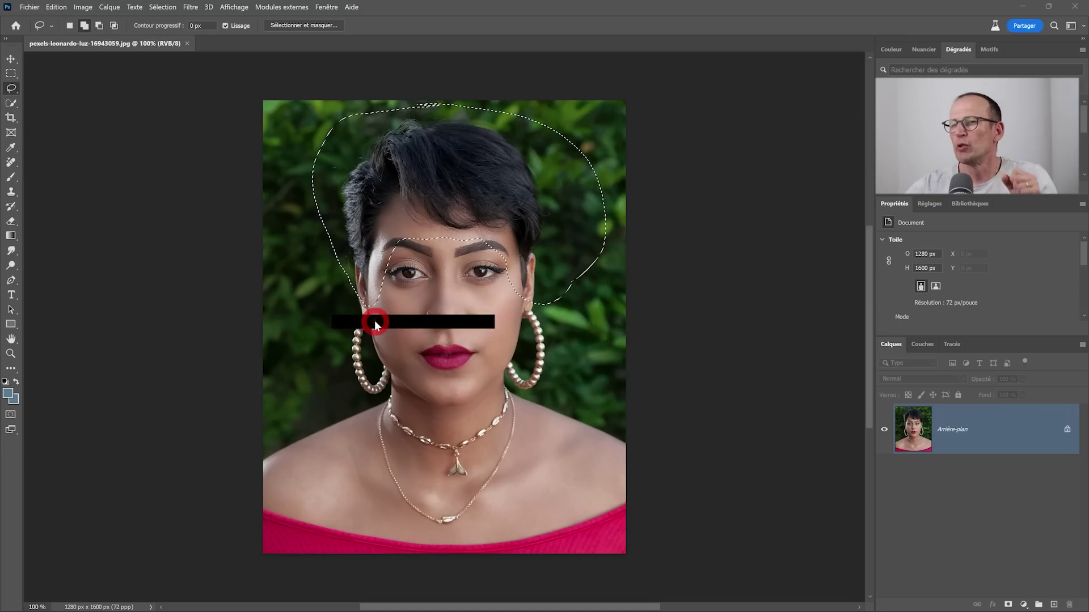
click(376, 320)
text(red hair)
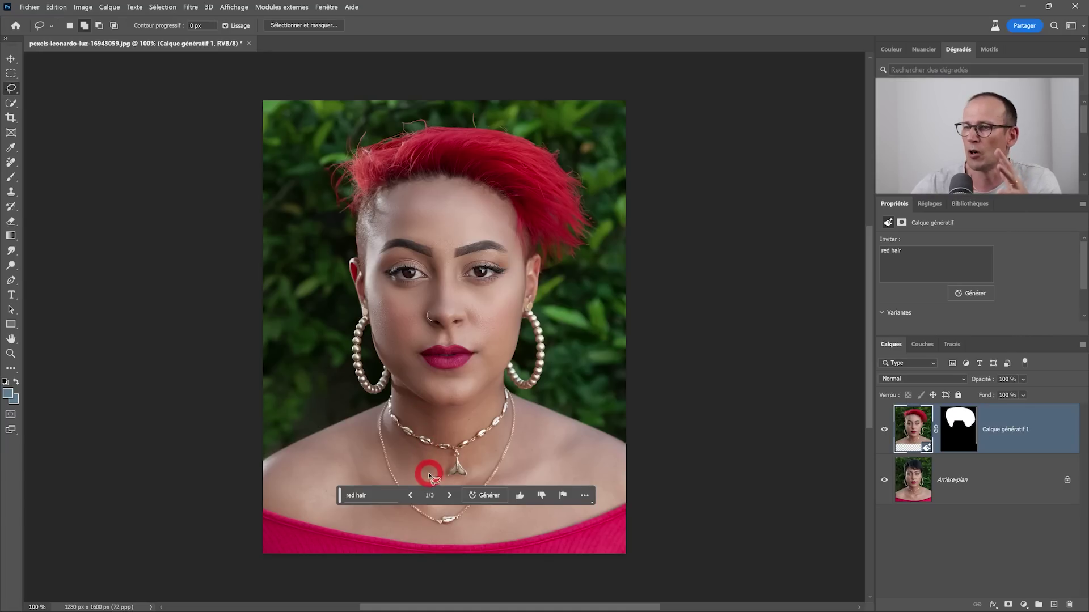
Browse the three red-hair variants, then hide that layer and select Arrière-plan.
click(449, 495)
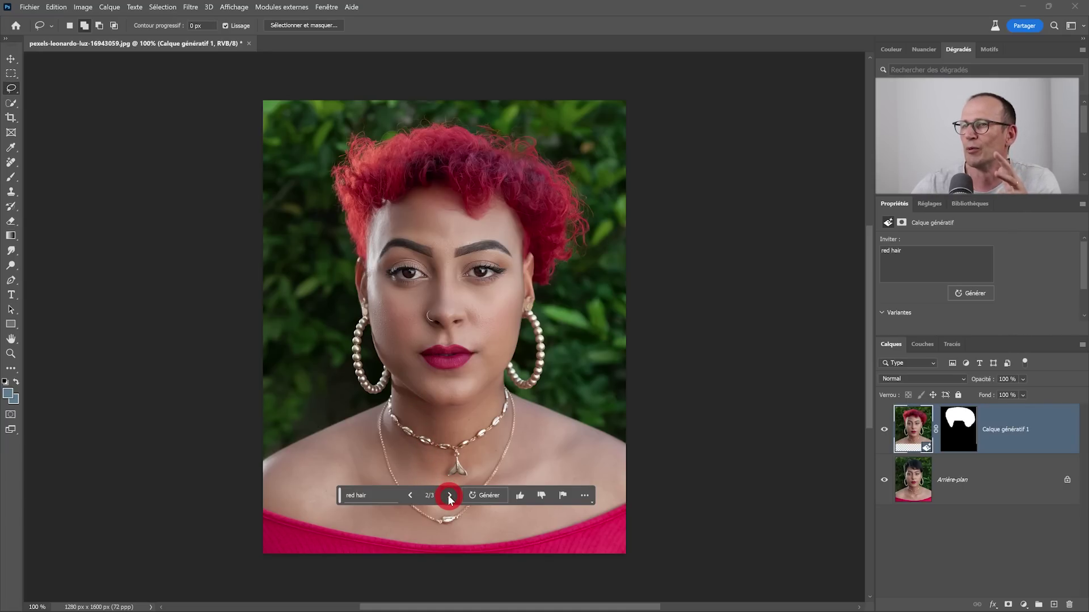
click(449, 495)
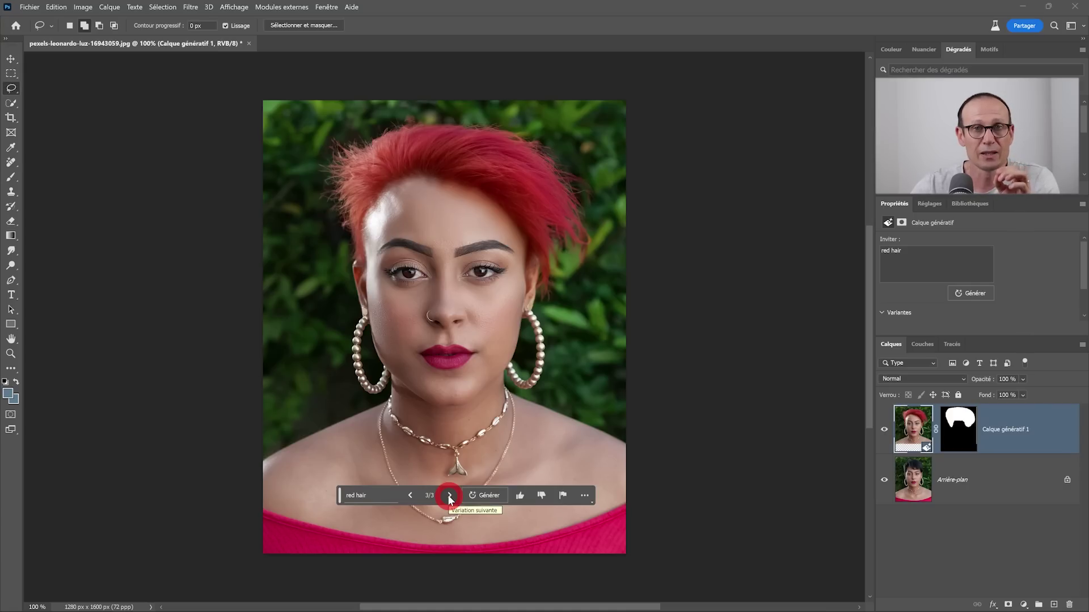
click(884, 429)
click(973, 478)
click(11, 103)
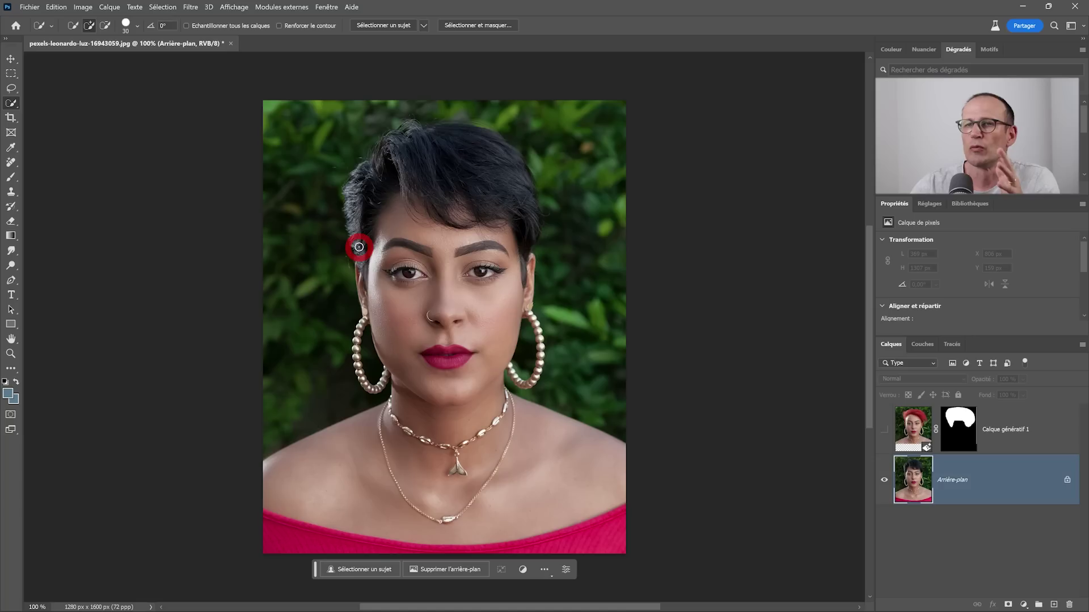
Quick-select the dark hair and expand the selection by 20 pixels for a new generative fill.
mouse_move(359, 247)
mouse_down()
mouse_move(397, 147)
mouse_move(520, 248)
mouse_move(518, 275)
mouse_up()
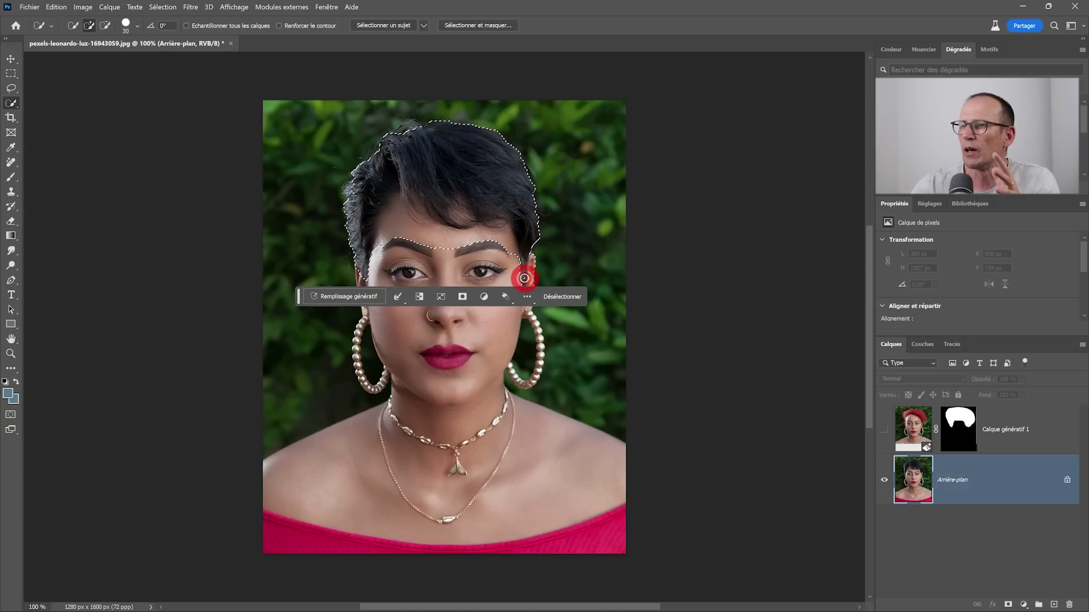
mouse_move(487, 240)
mouse_down()
mouse_move(430, 236)
mouse_move(397, 218)
mouse_up()
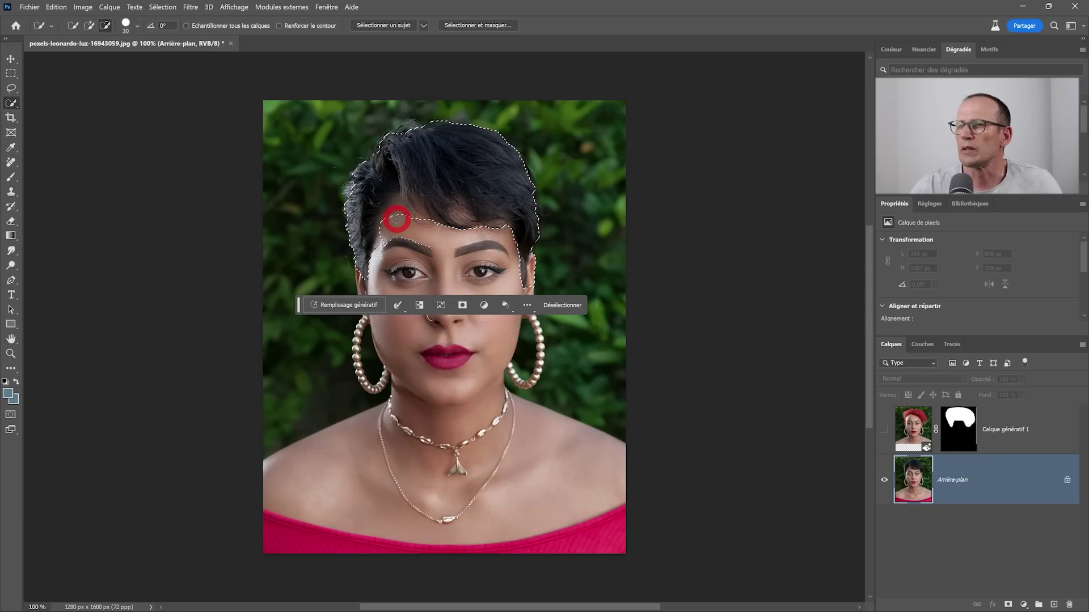
drag(529, 260, 531, 286)
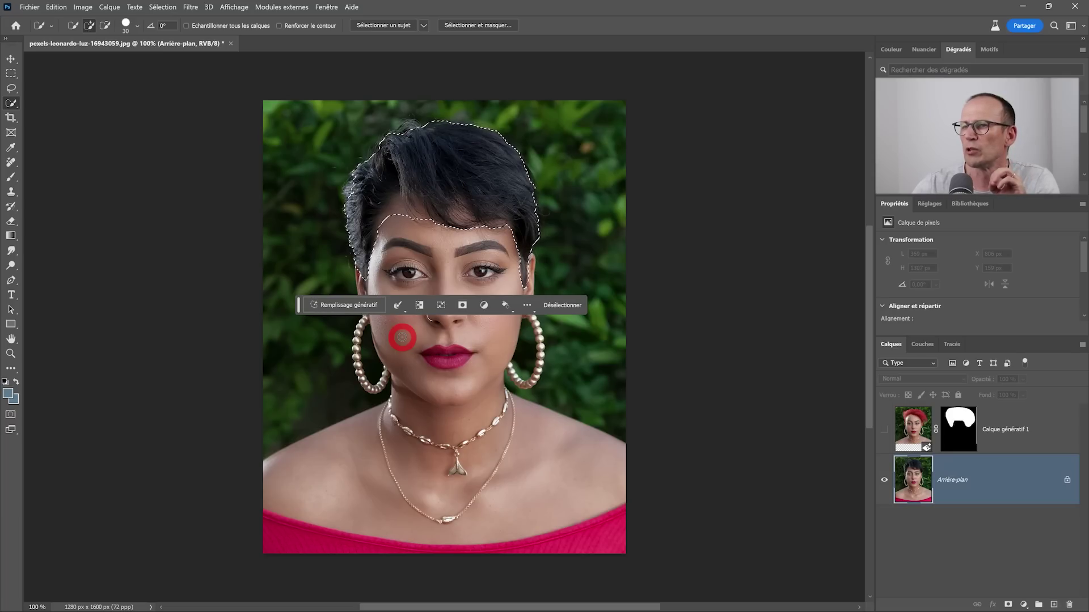
click(398, 305)
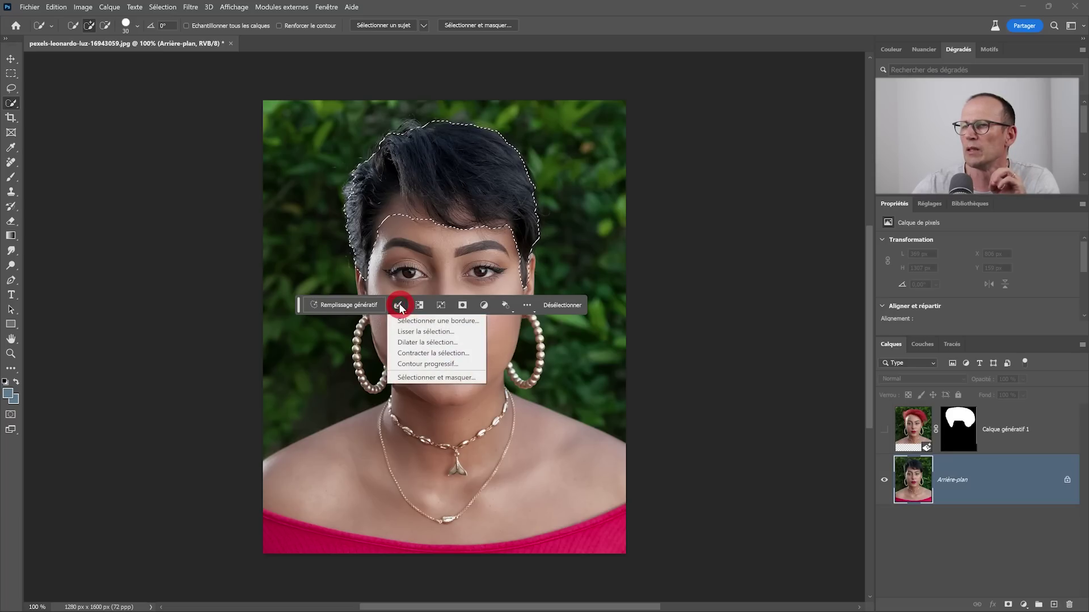
click(406, 343)
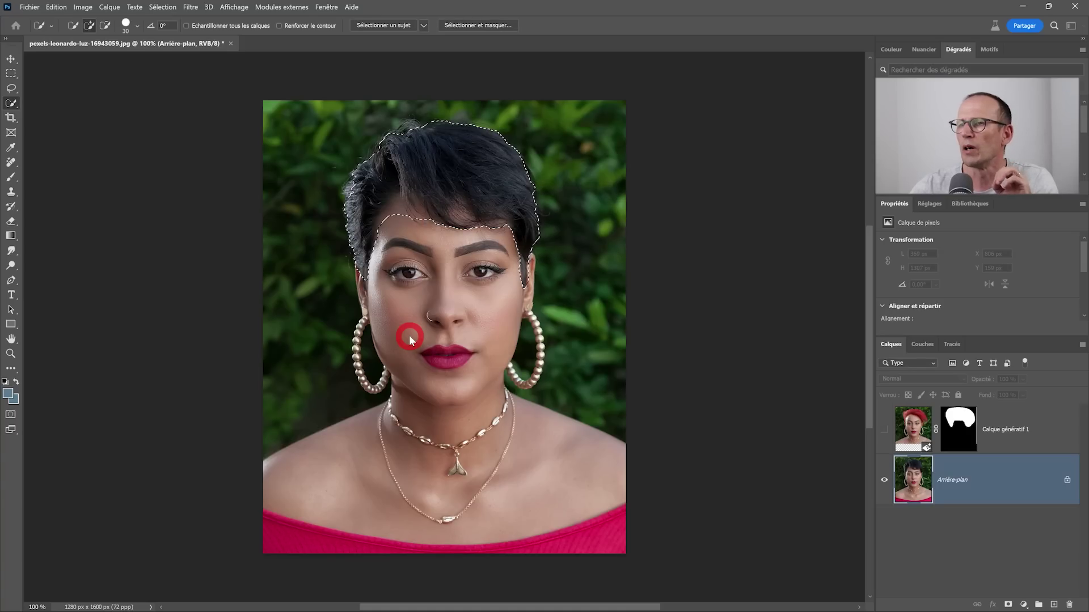
key(Return)
click(327, 324)
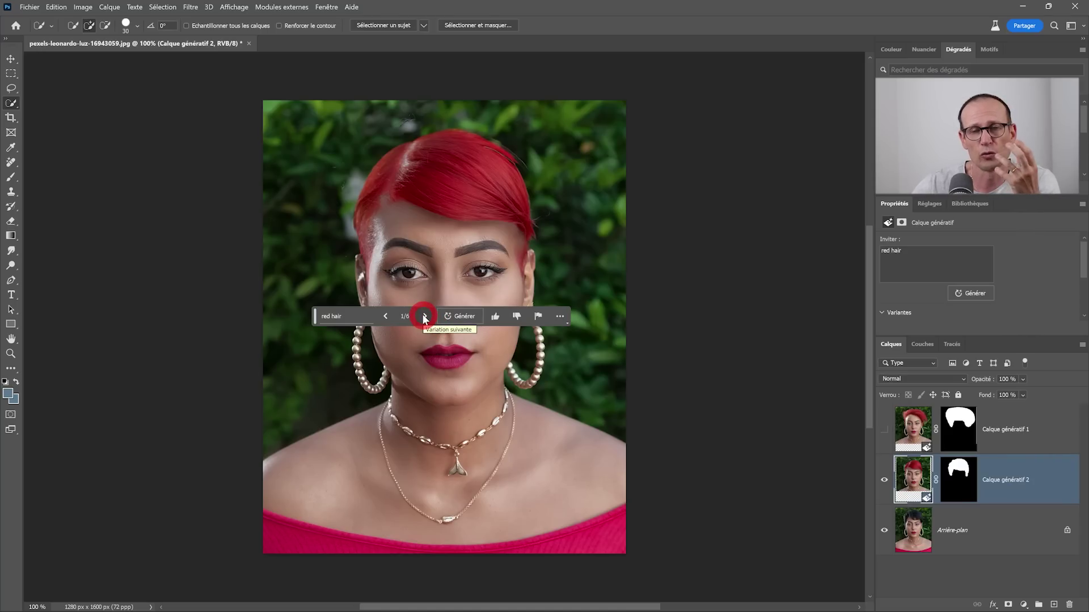
Cycle the second red-hair layer's variants and toggle its visibility to compare with the original.
click(424, 316)
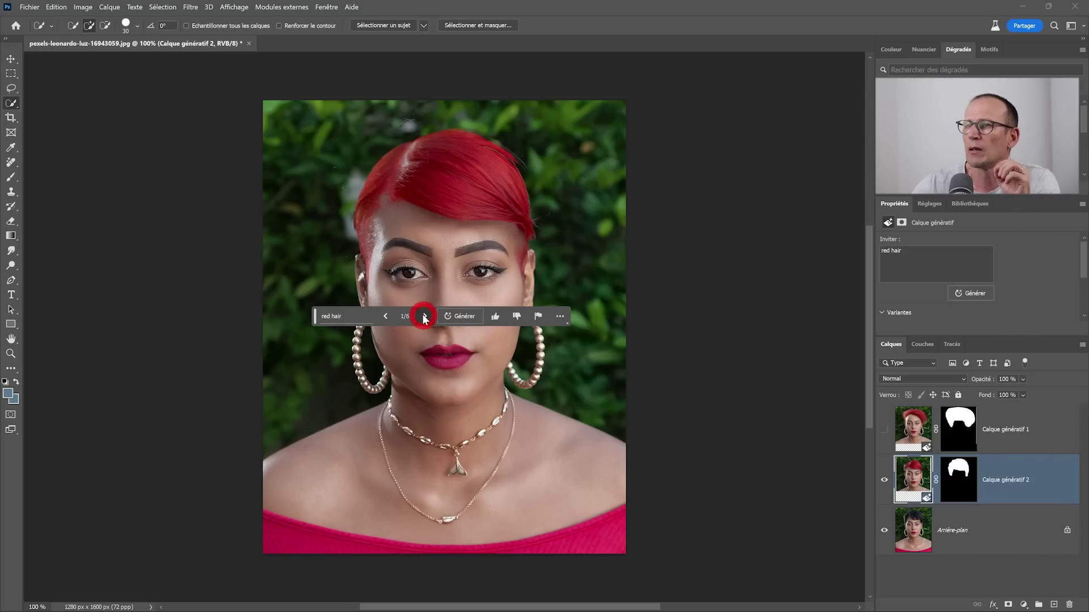
click(424, 316)
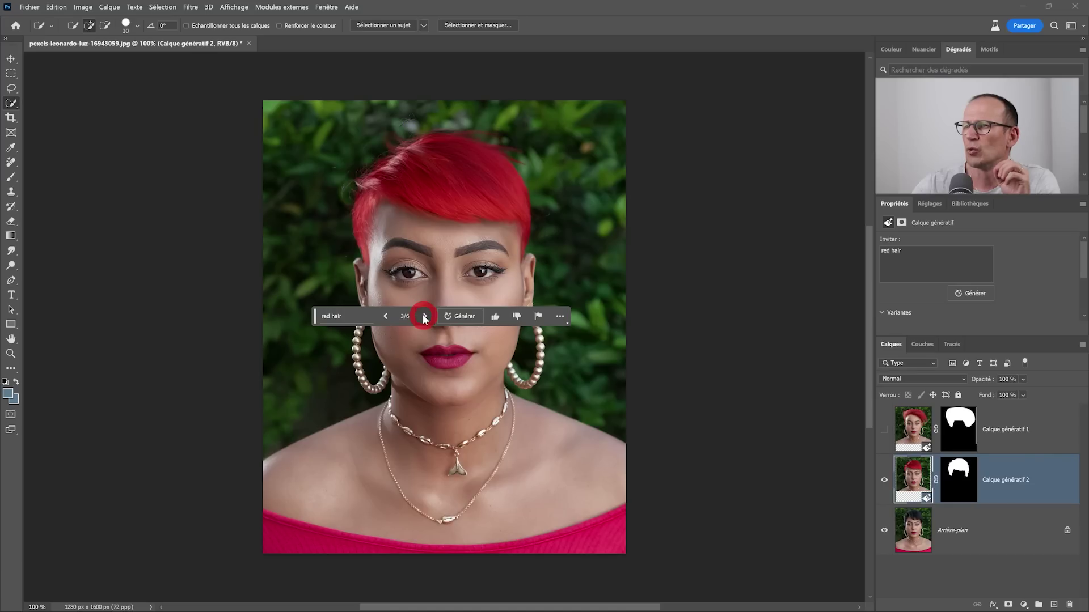
click(885, 479)
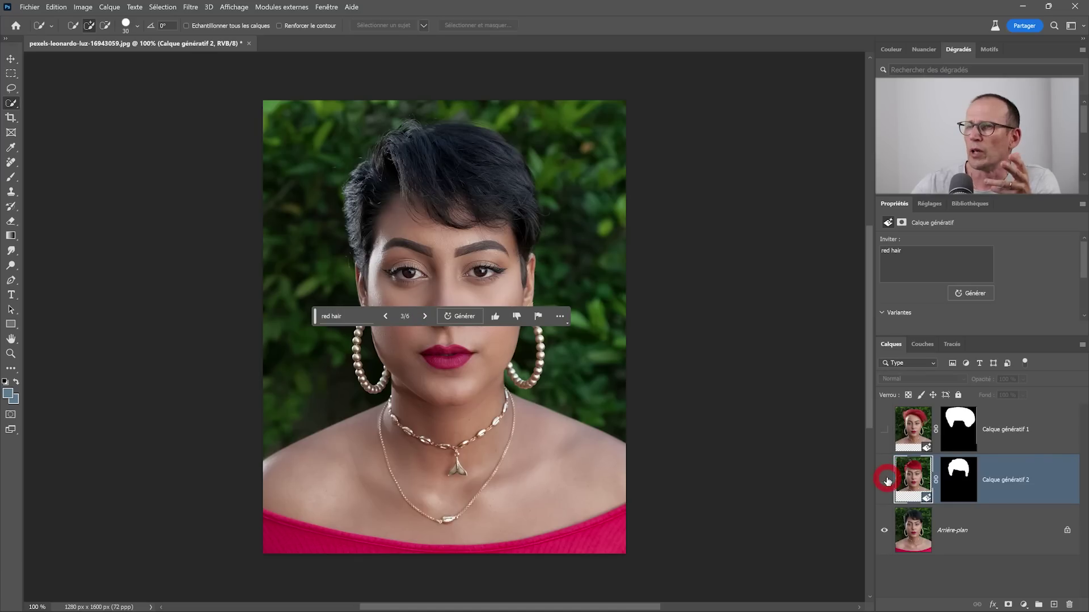
click(885, 479)
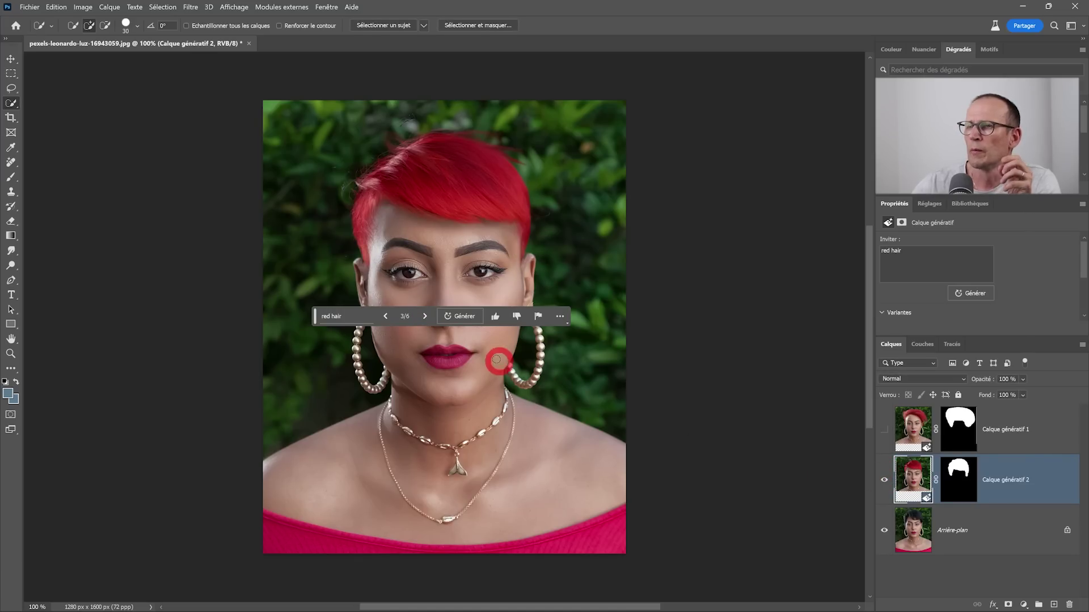
click(425, 316)
click(425, 316)
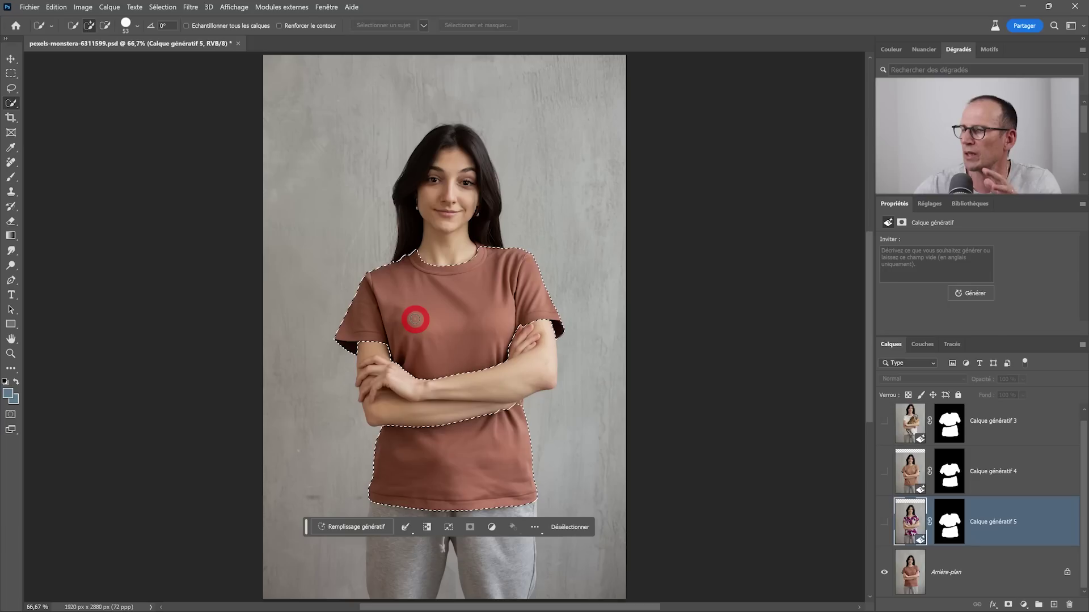
Compare the flowery-shirt and tiger-cub layers, deselect, and leave only the flowery shirt visible.
click(884, 524)
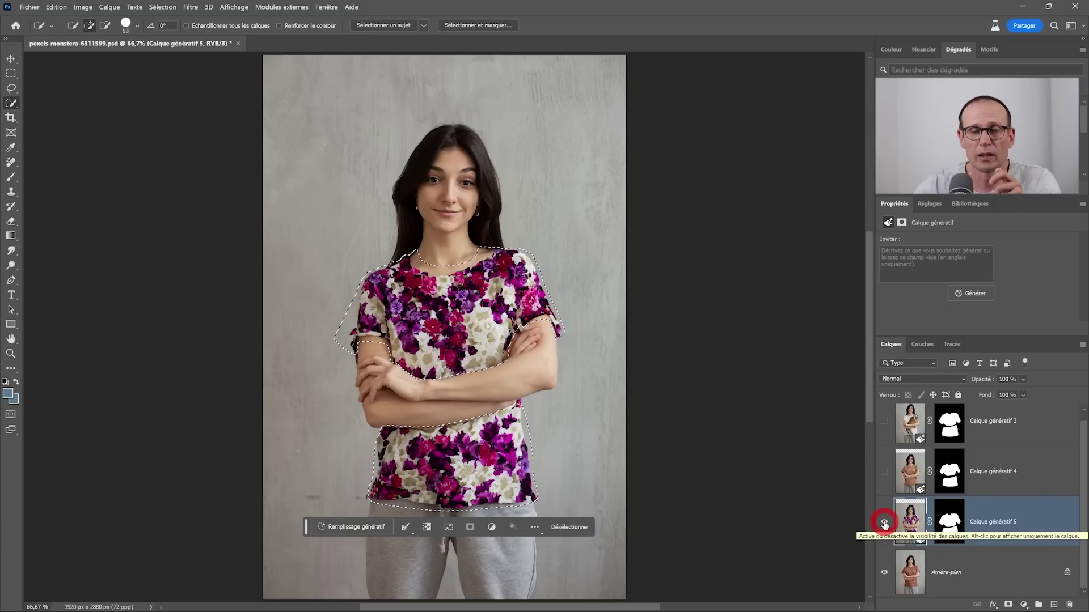
scroll(886, 502, up, 1)
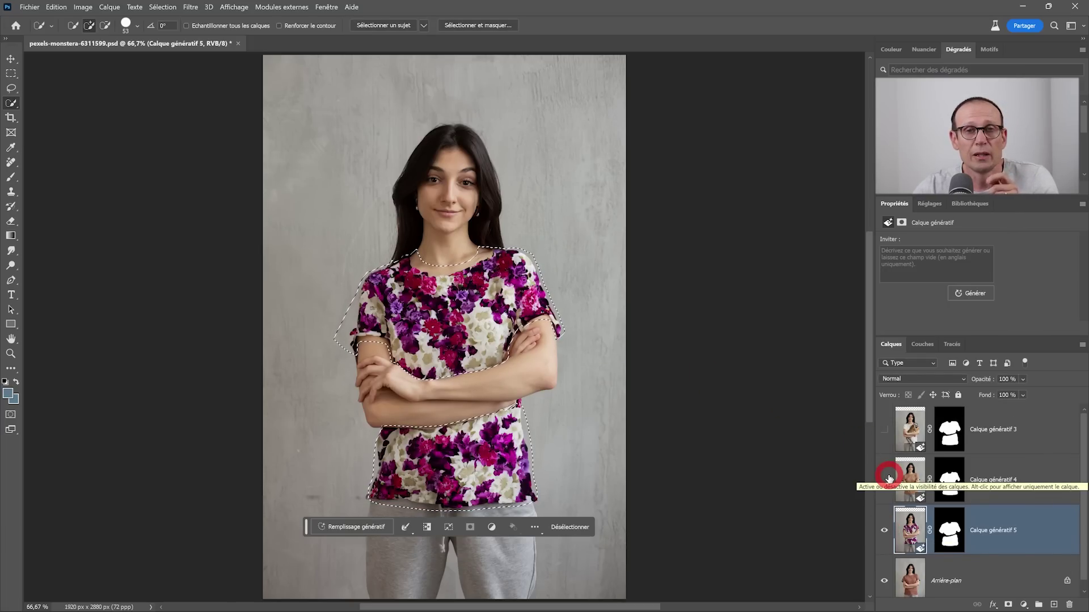
click(883, 430)
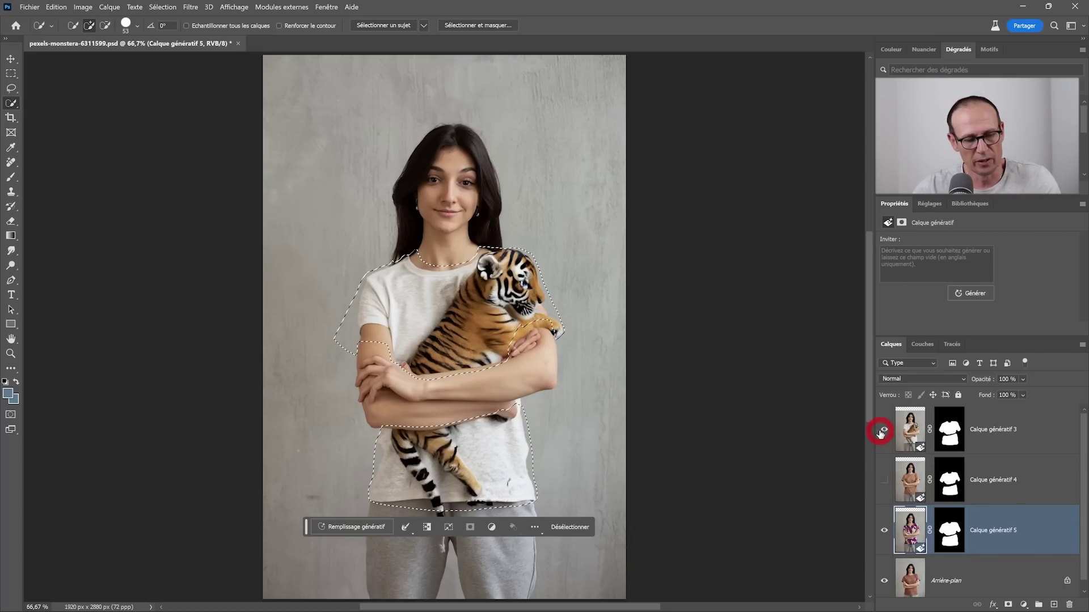
key(ctrl+d)
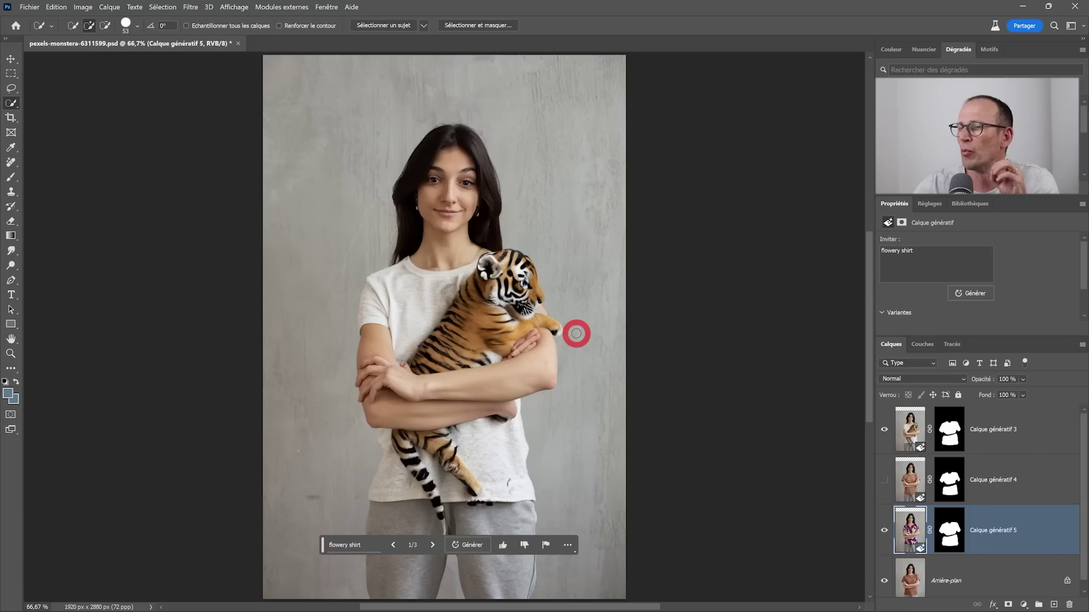
click(884, 431)
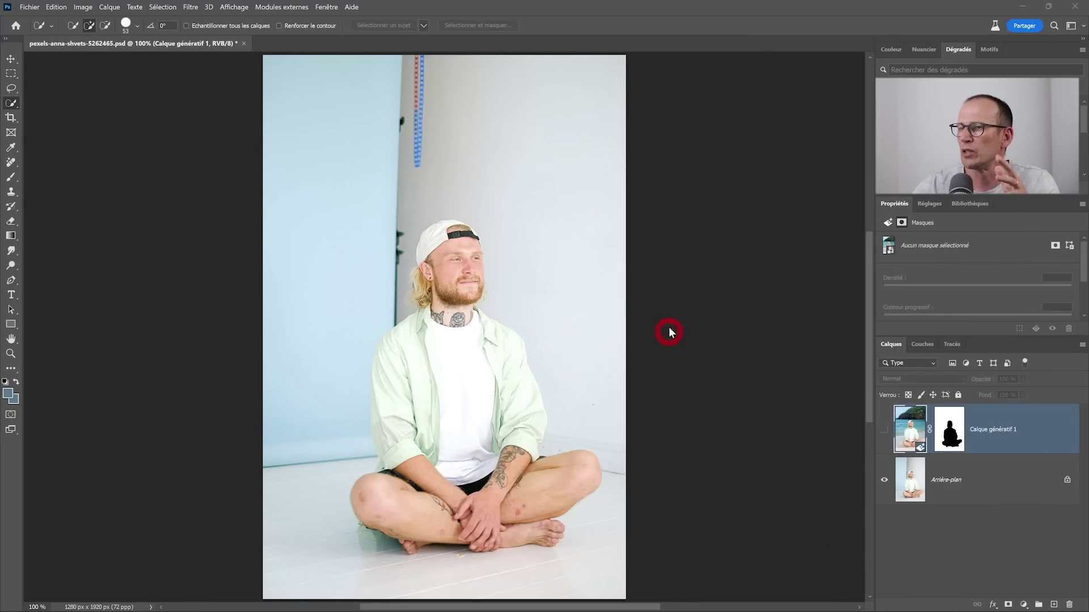
Select the seated man's background, reveal the generated beach layer, and deselect.
key(ctrl+shift+d)
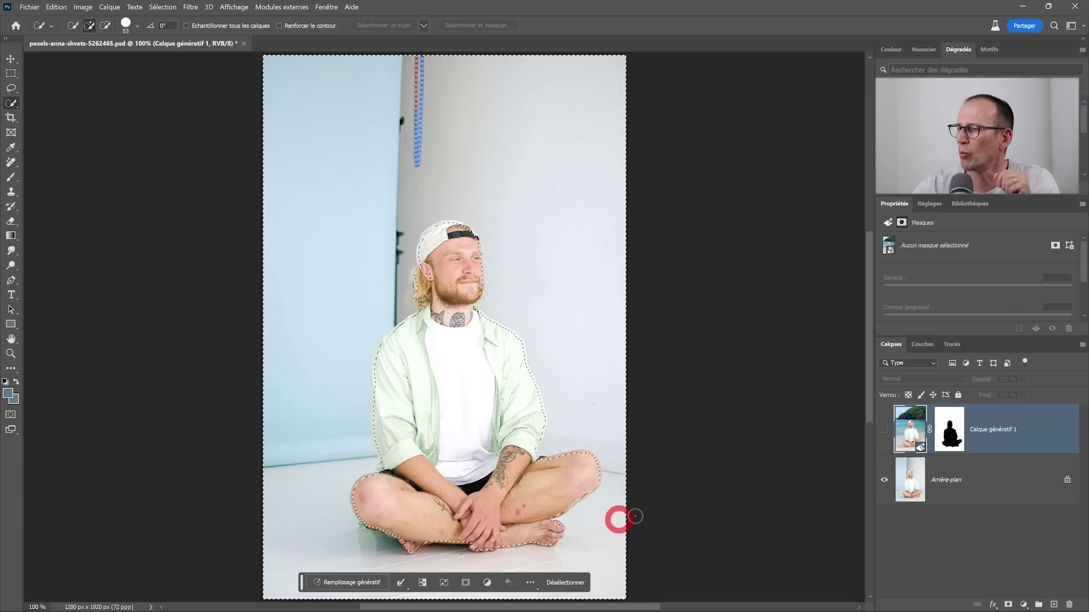
click(884, 430)
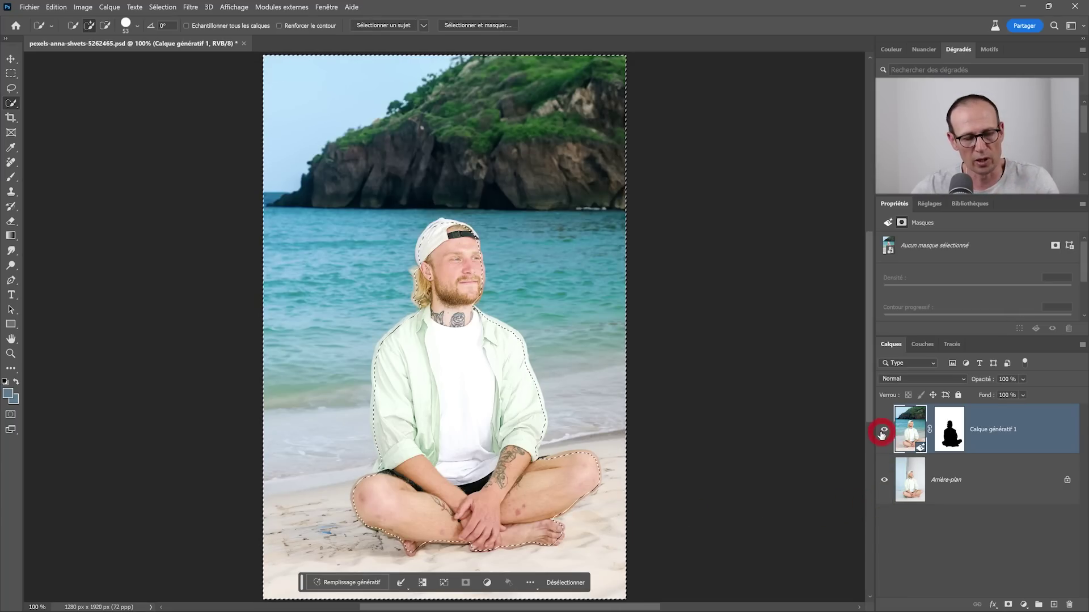
click(737, 434)
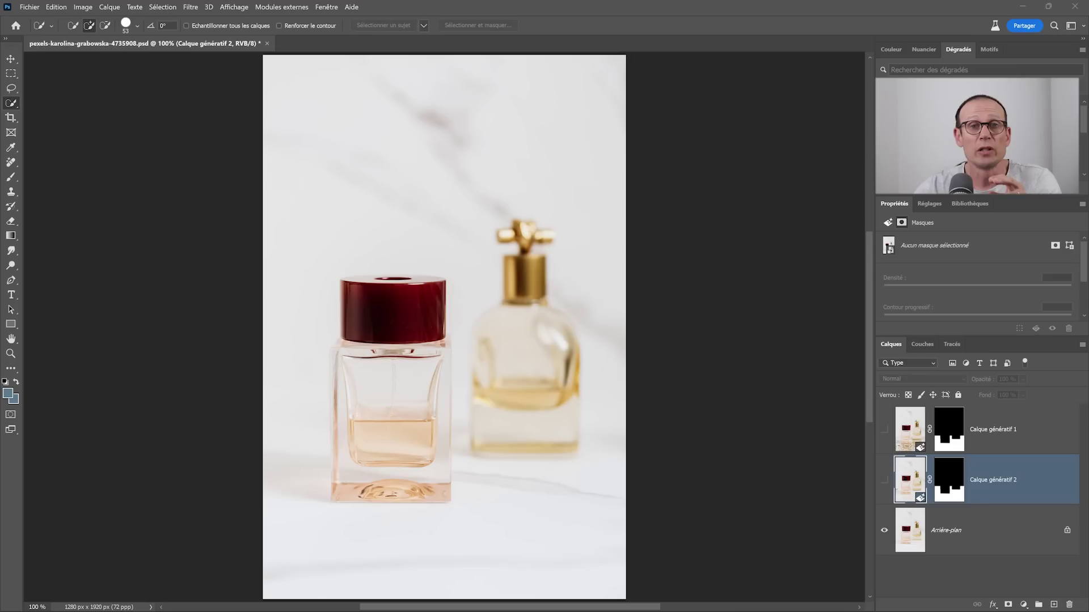
Show the generated bottle reflections and keep the gold-droplet splash layer hidden.
click(283, 401)
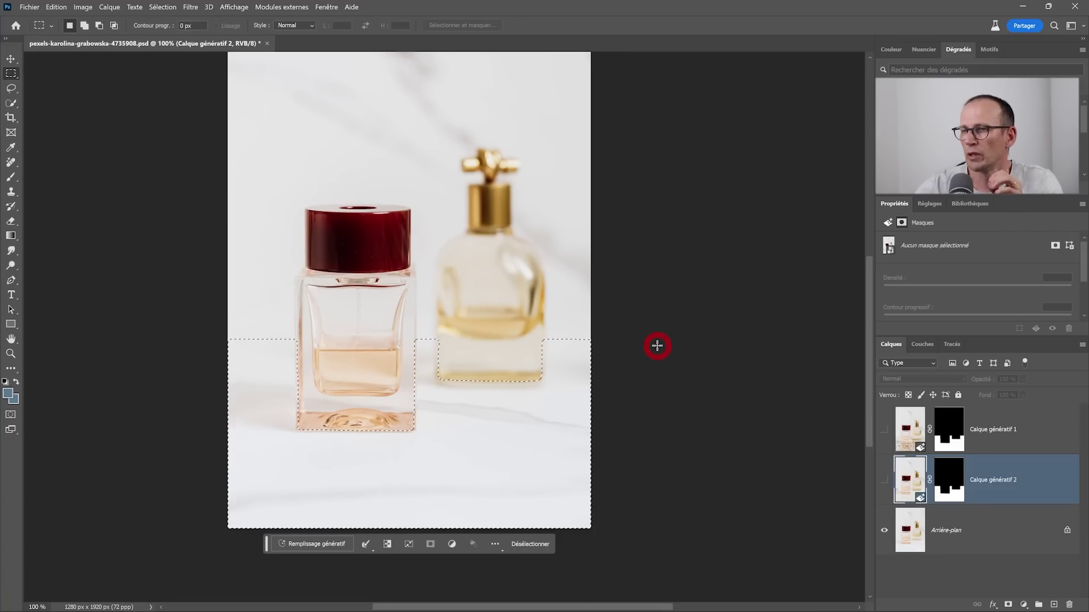
click(883, 482)
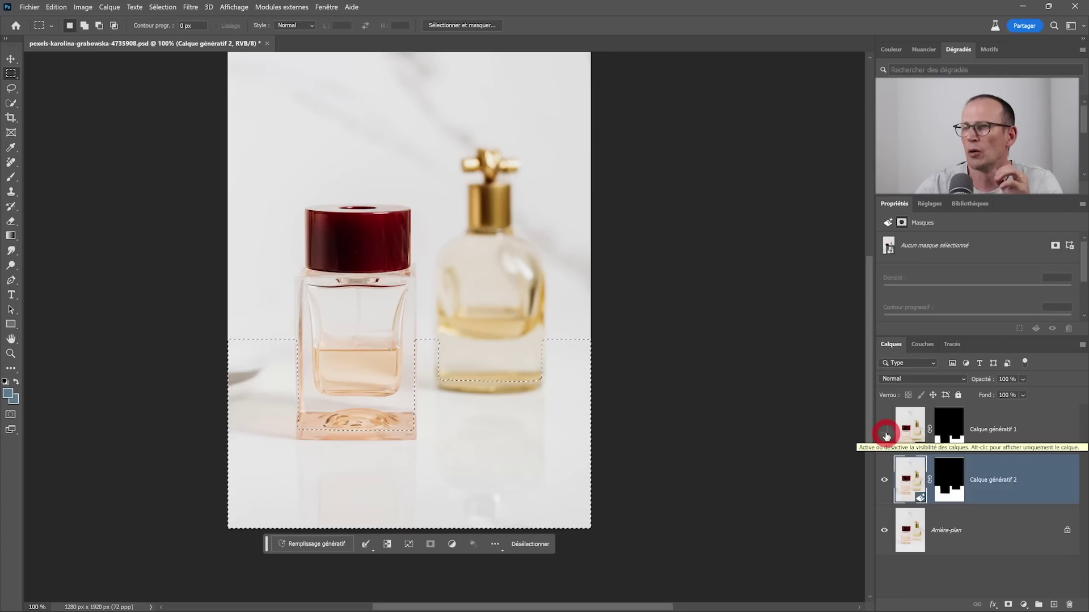
click(885, 431)
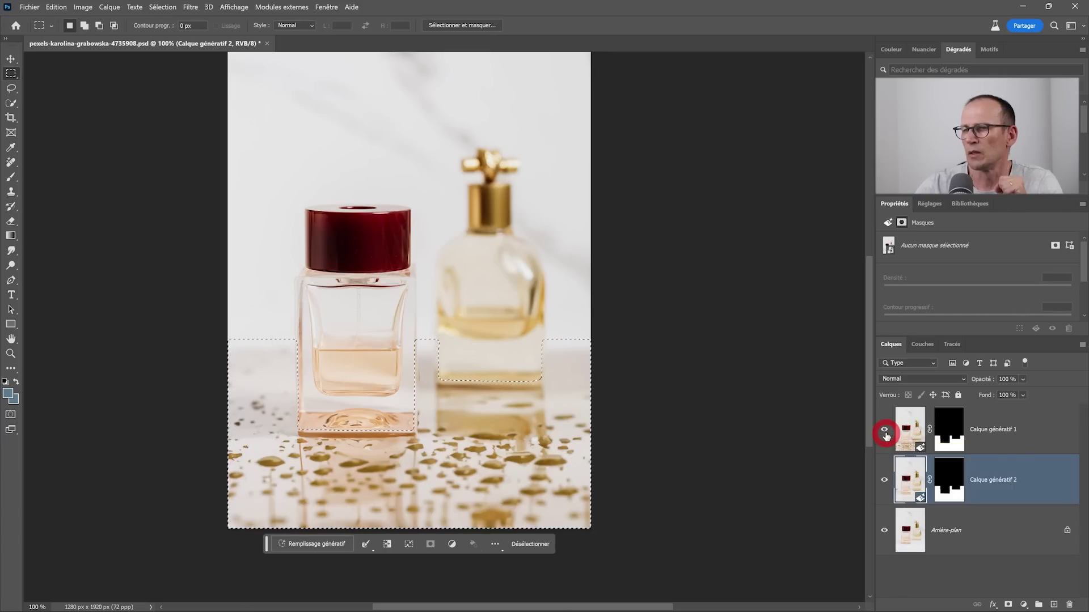
click(884, 432)
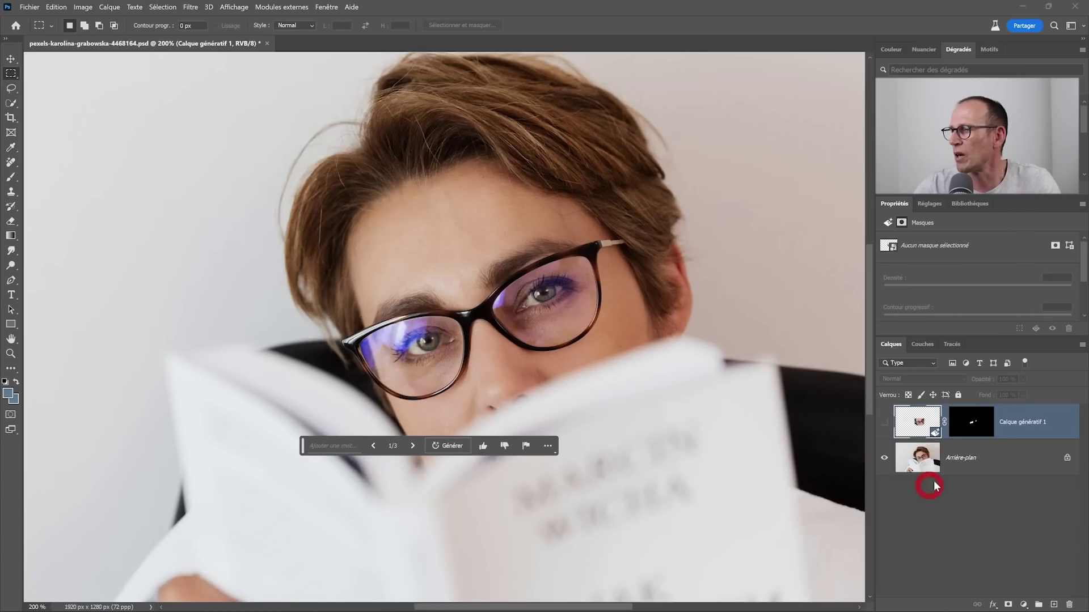
Load the lens mask as a selection, reveal the purple-tinted reflection fix, then deselect.
ctrl+click(974, 431)
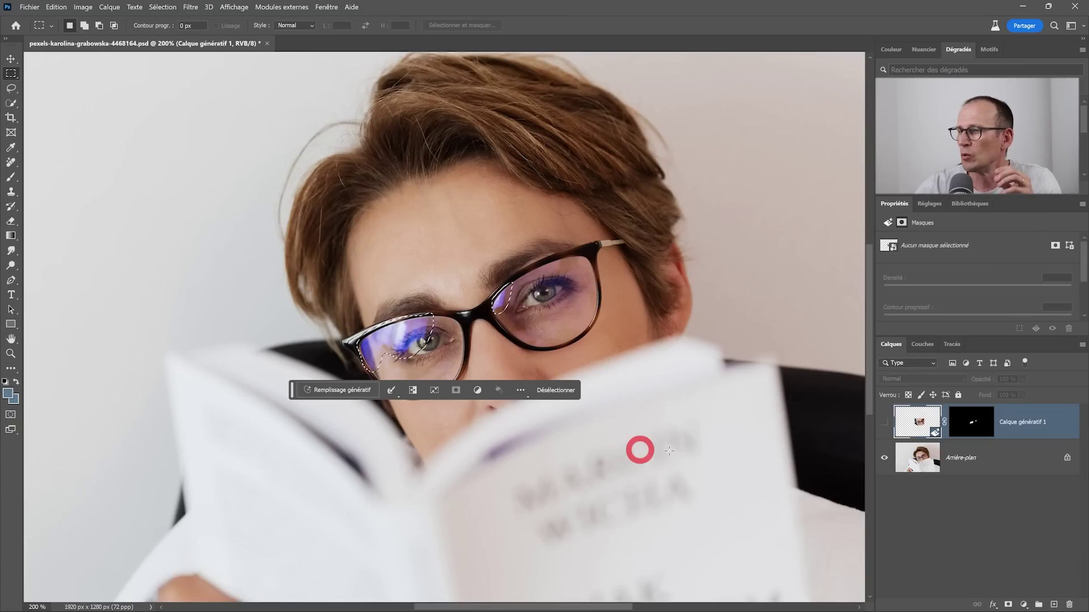
click(883, 423)
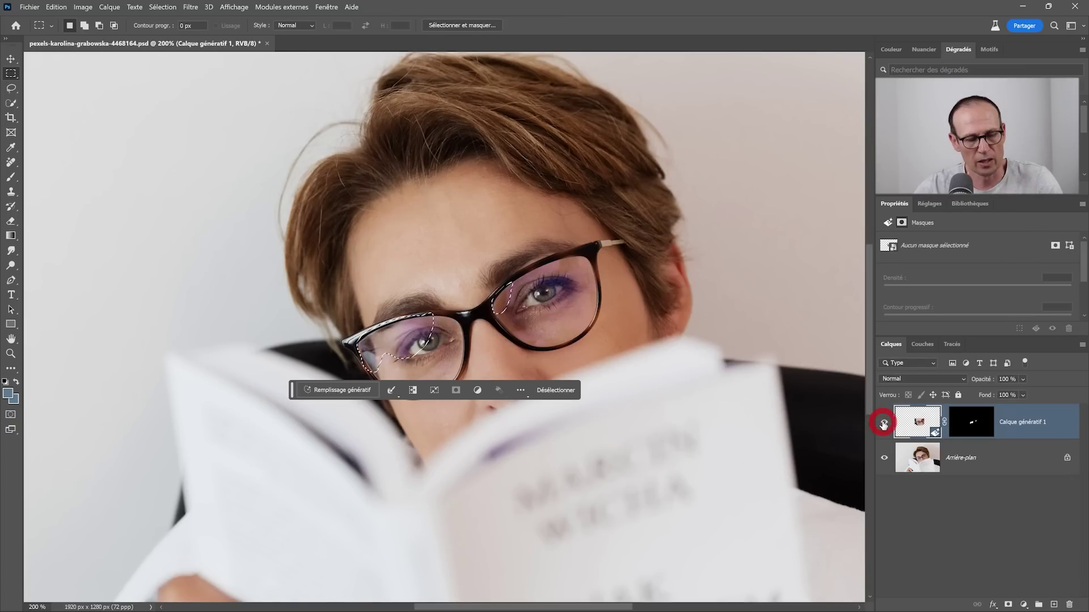
click(860, 445)
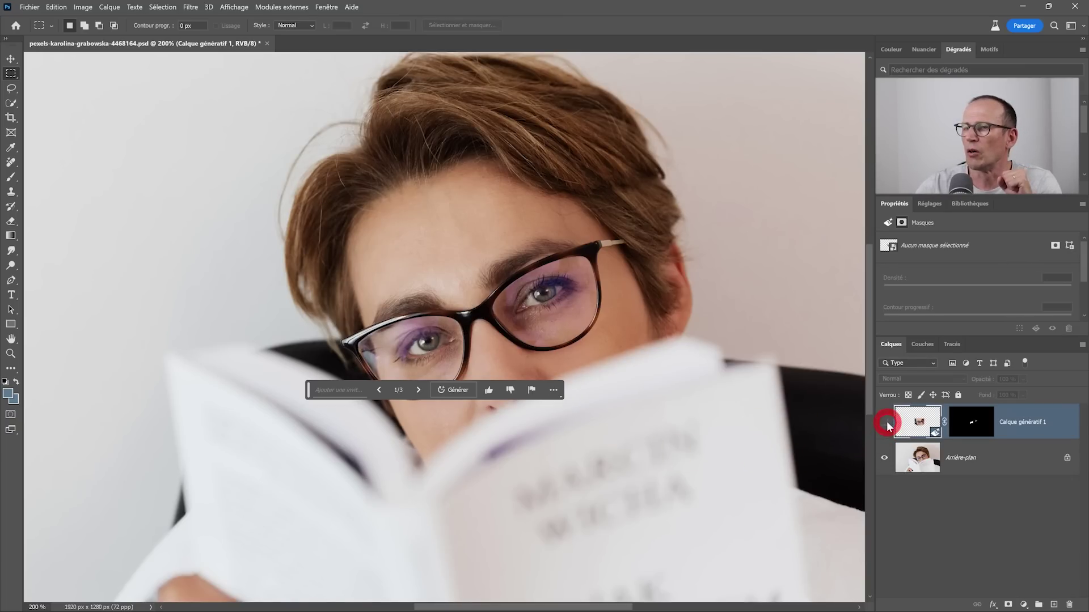
drag(338, 389, 334, 475)
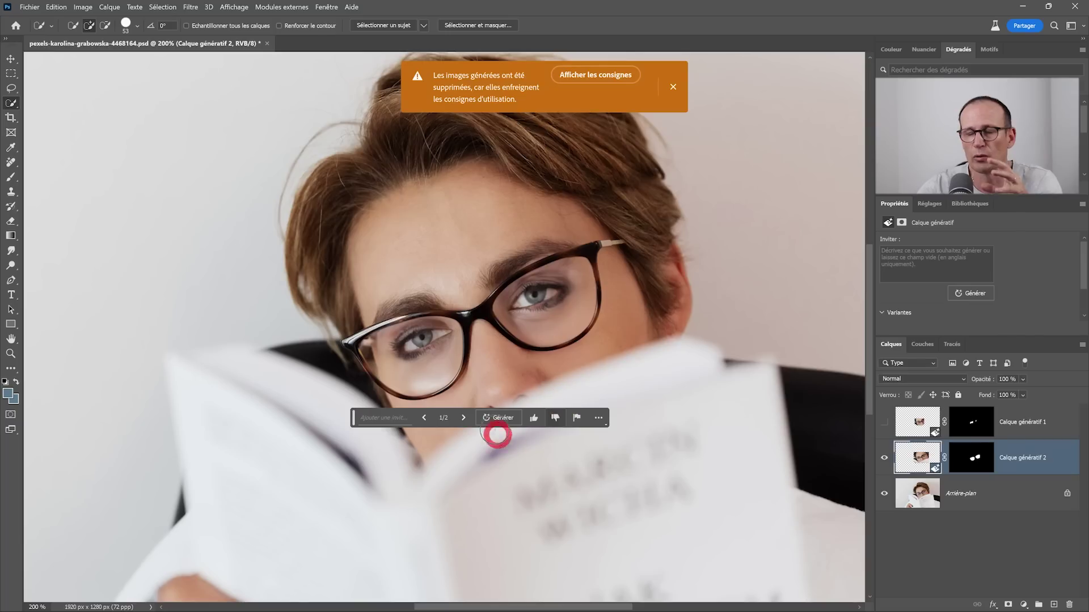
Hide the second lens generation, keeping the purple-tinted lens reflections visible.
click(884, 457)
click(887, 422)
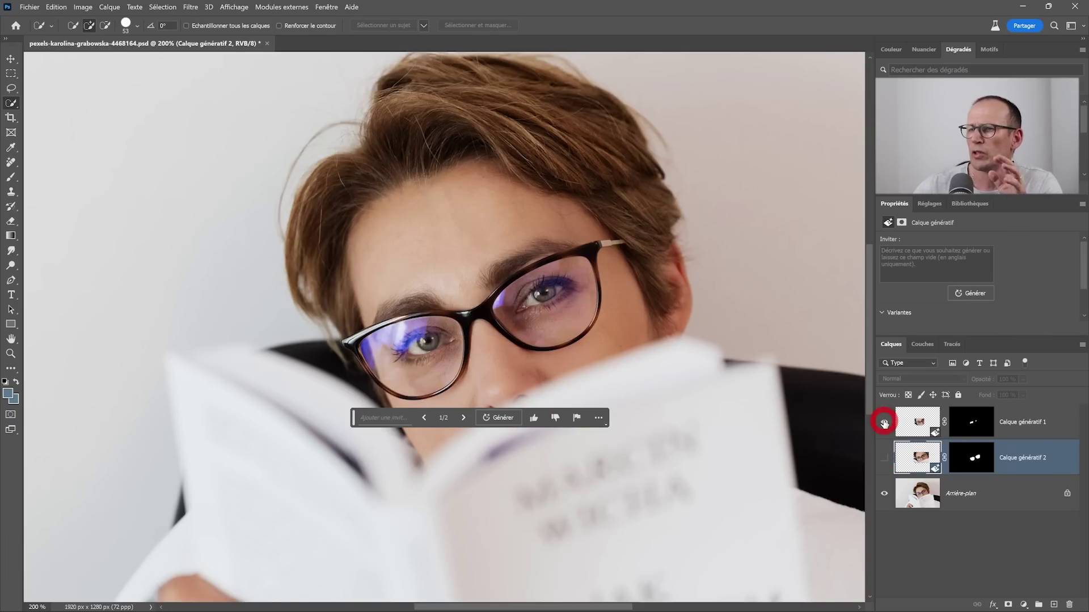
click(885, 422)
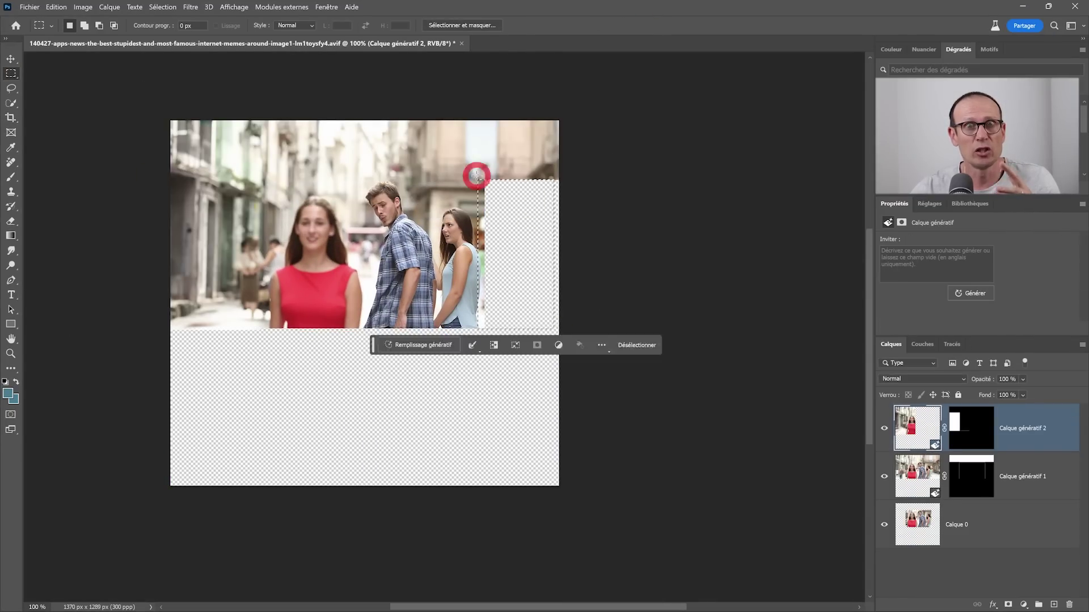
Generate legs and pavement for the meme's empty bottom strip and around the blue-dress woman's feet.
drag(170, 329, 360, 481)
drag(360, 328, 558, 485)
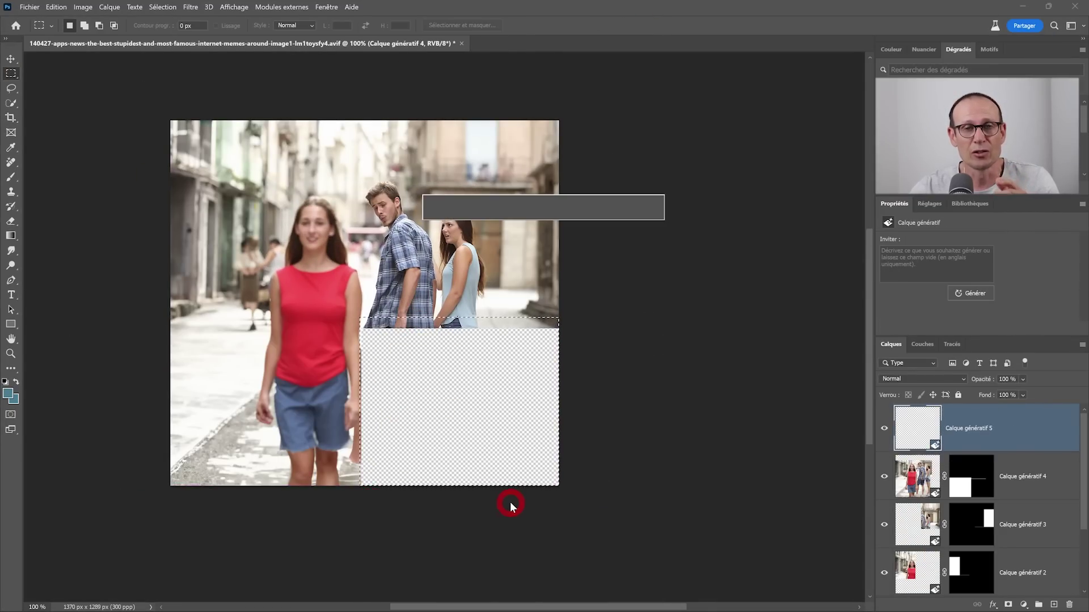
drag(326, 391, 481, 485)
click(513, 499)
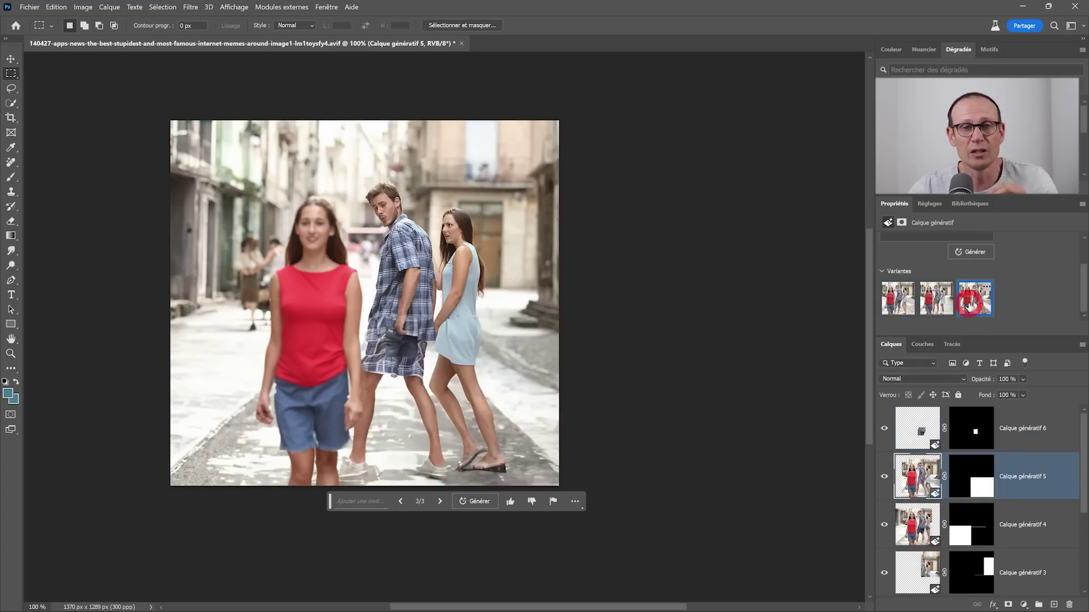
drag(423, 423, 485, 485)
click(516, 502)
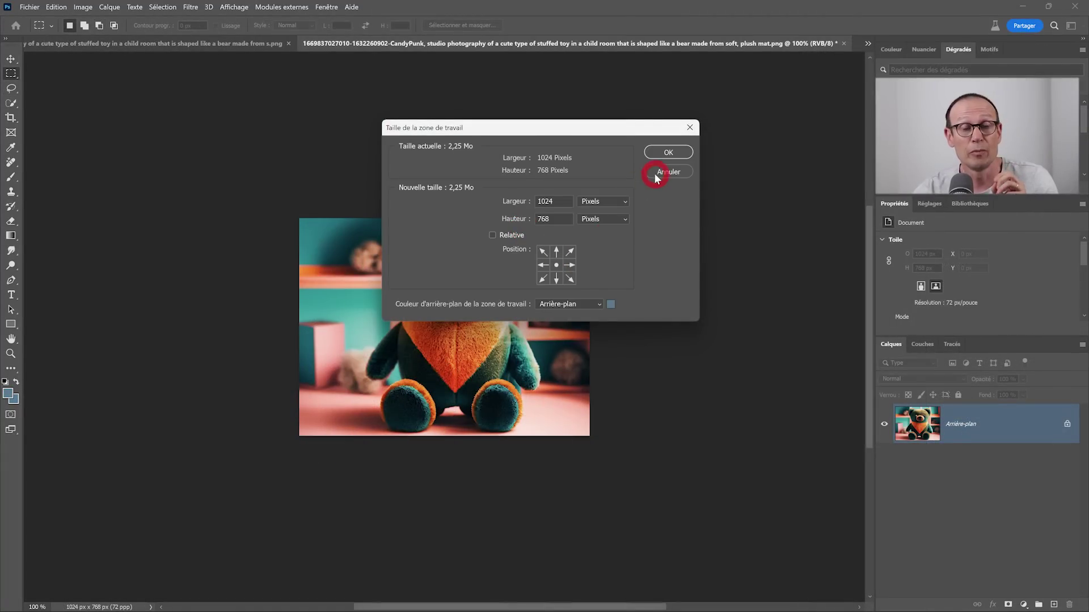
Crop the canvas wider on the left and place the brown teddy bear there.
click(655, 172)
click(10, 118)
drag(299, 327, 145, 328)
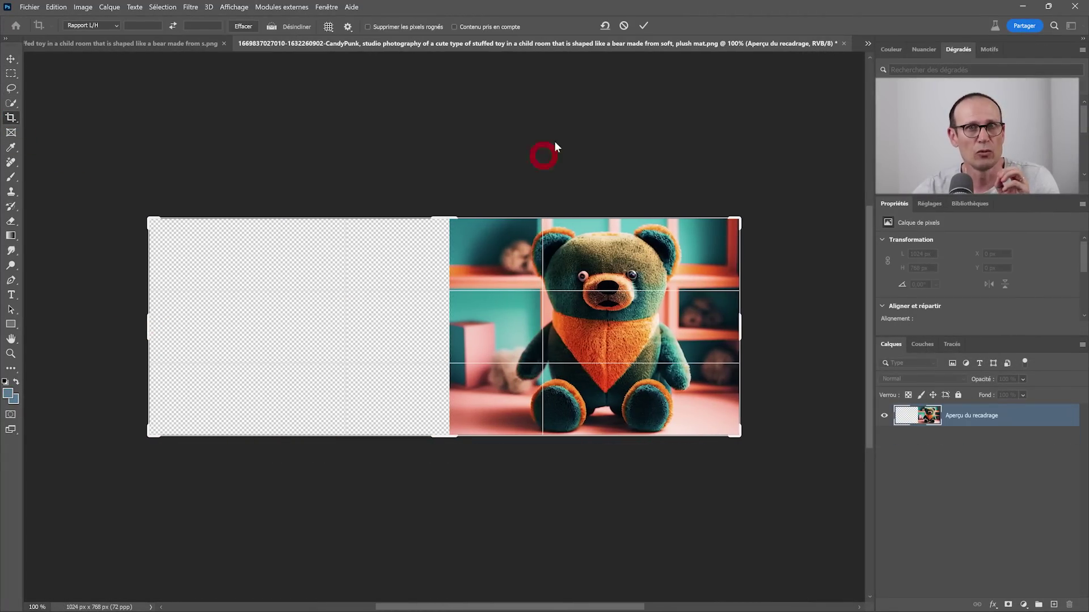
click(642, 26)
click(122, 43)
key(v)
drag(116, 122, 295, 311)
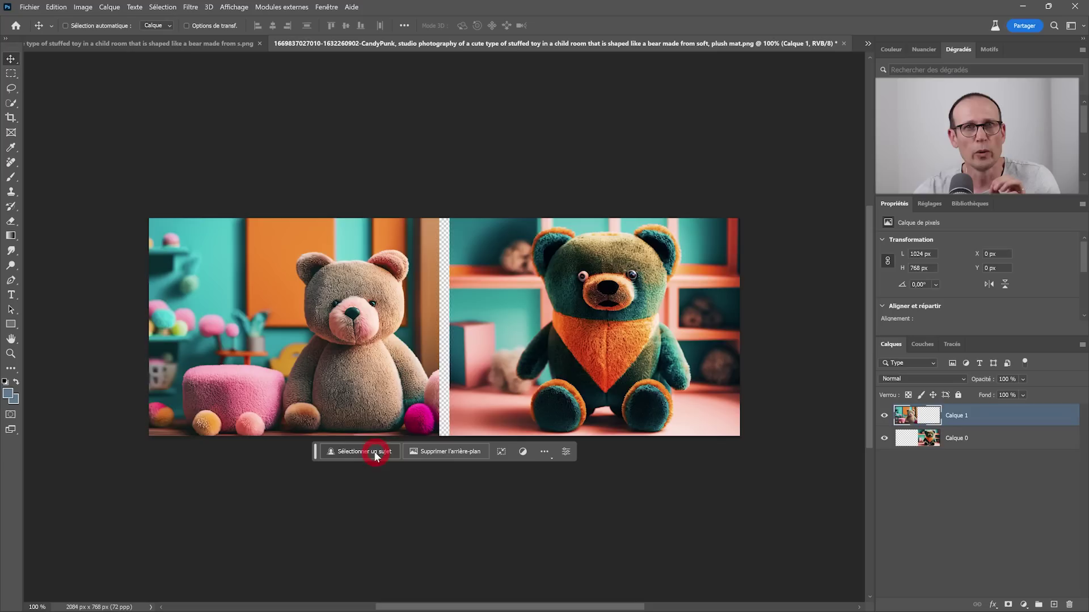
Generative-fill the seam between the two bears and browse the three variations.
key(m)
drag(427, 204, 489, 440)
click(391, 452)
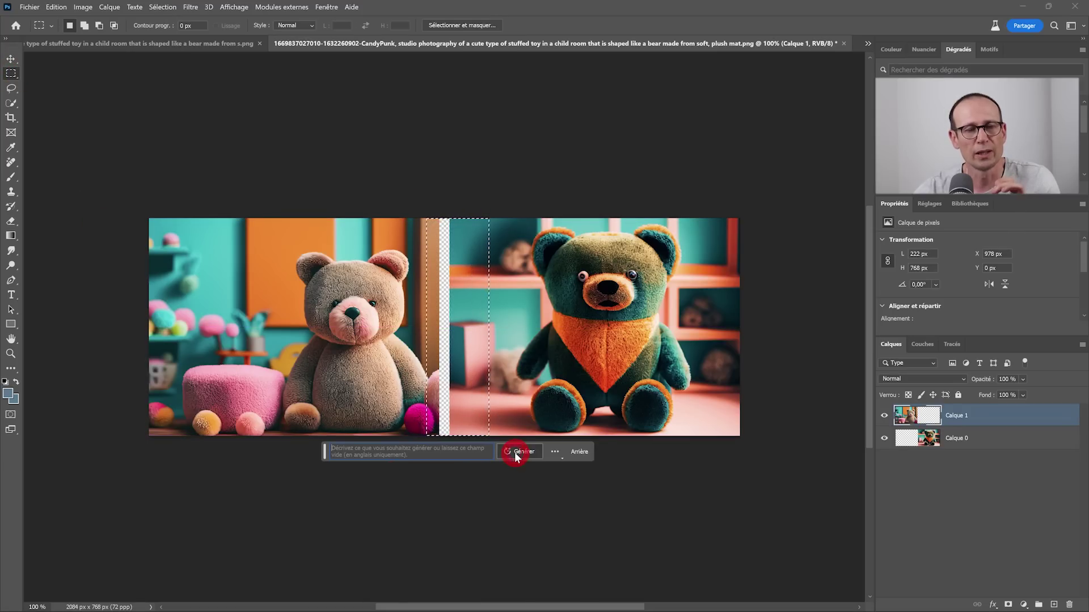
click(514, 451)
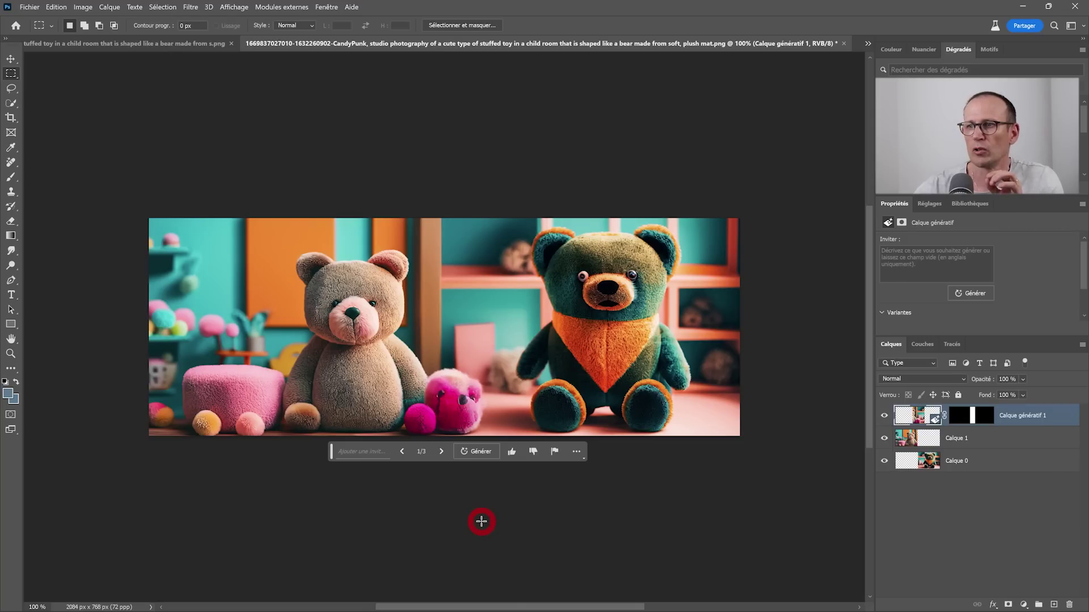
click(440, 454)
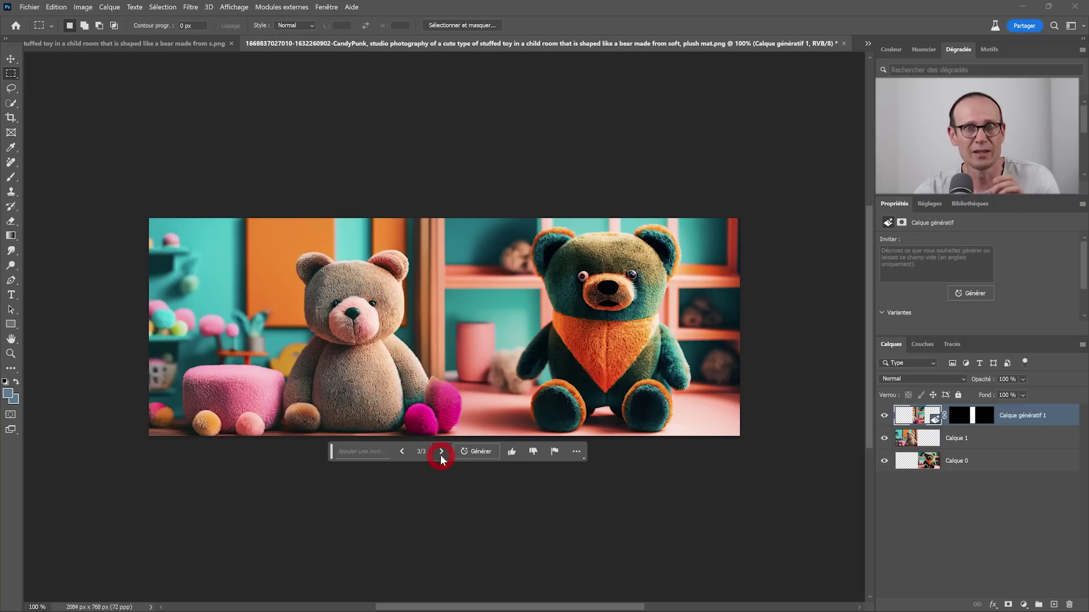
click(440, 454)
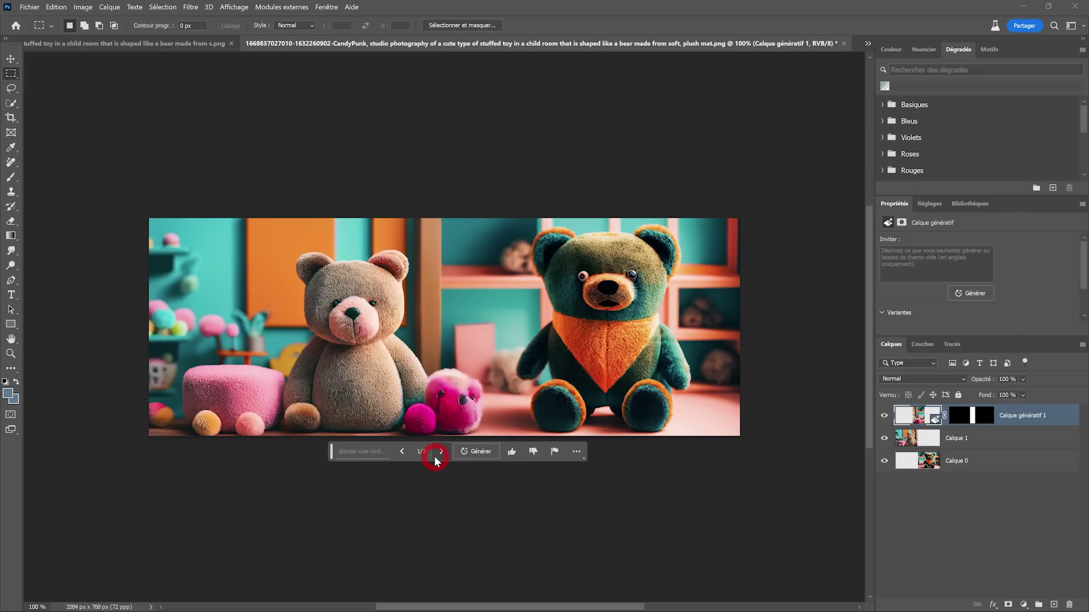
click(470, 573)
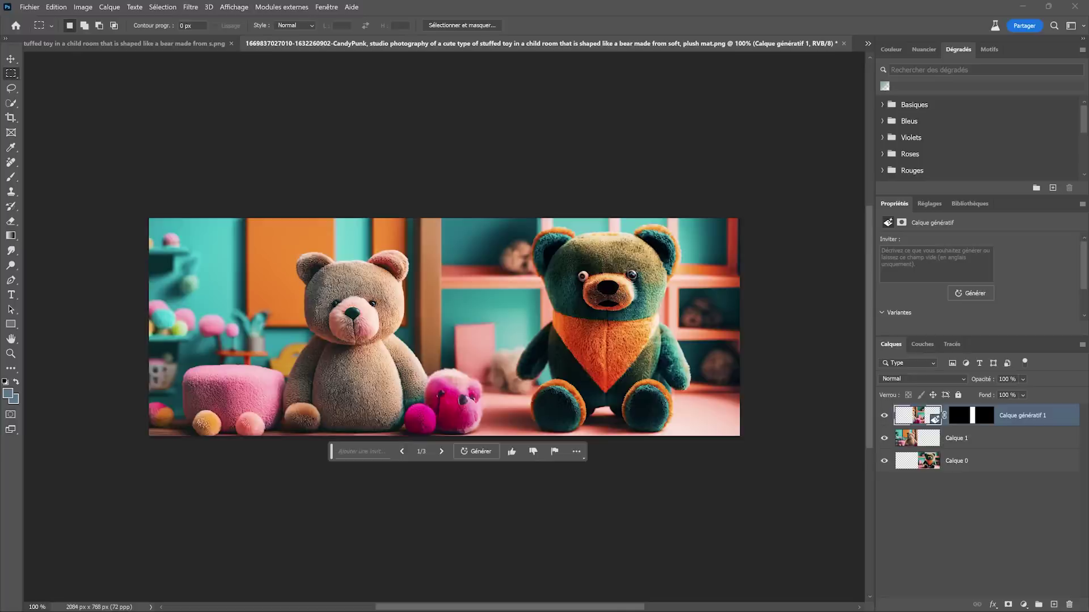